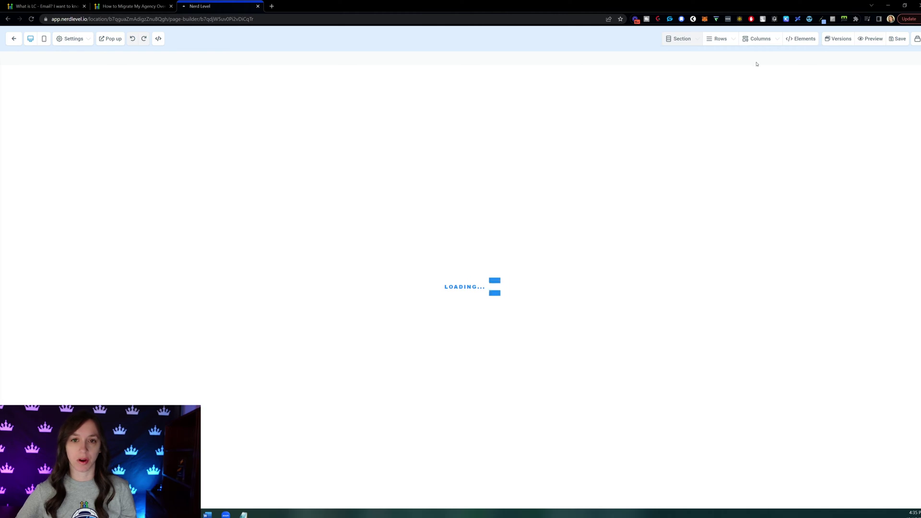
Drop a new Video element below the hero video and switch its Video Type to Hosted Video
left_click(806, 41)
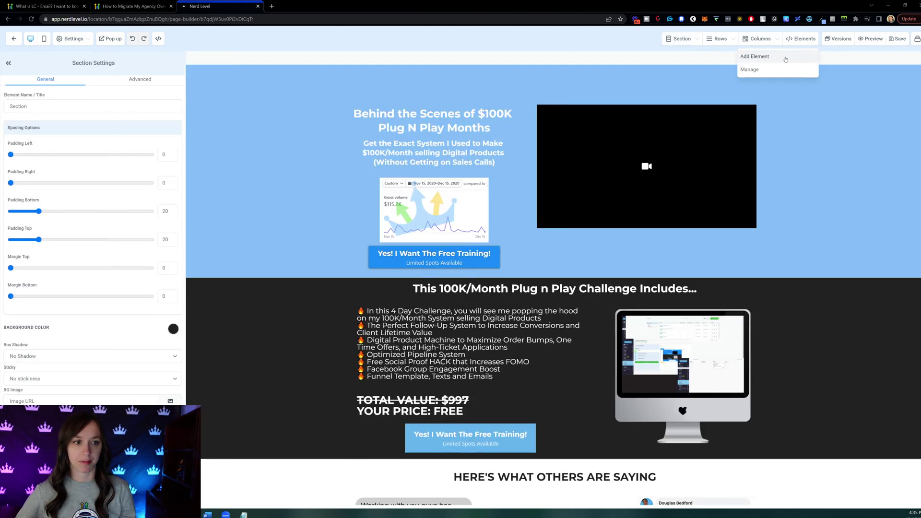
left_click(785, 58)
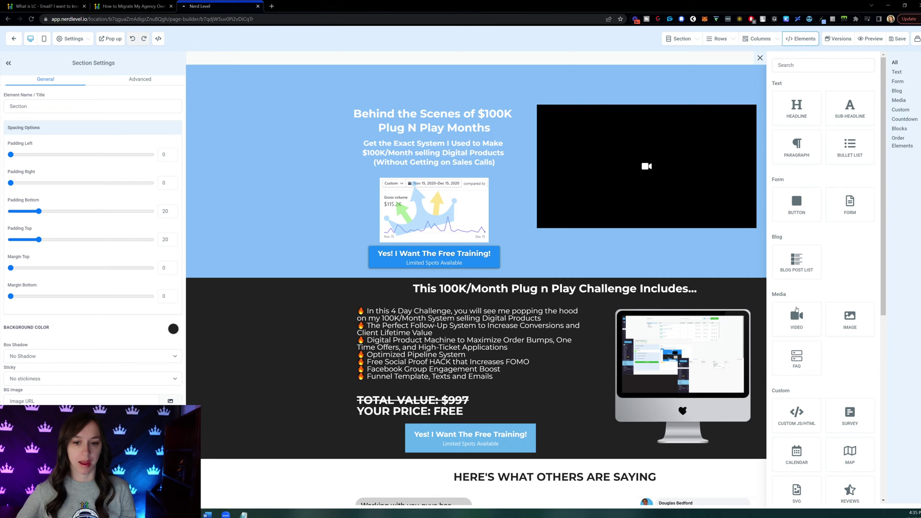
left_click_drag(797, 310, 648, 243)
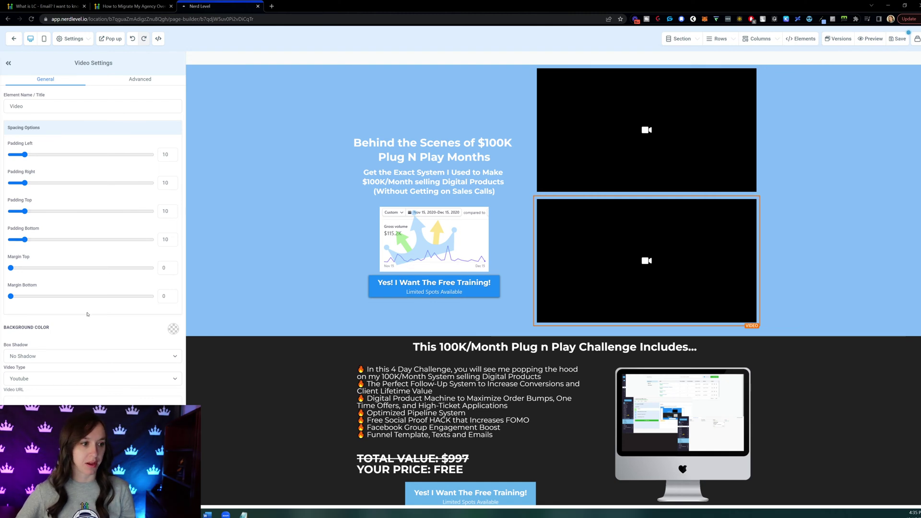
left_click(69, 380)
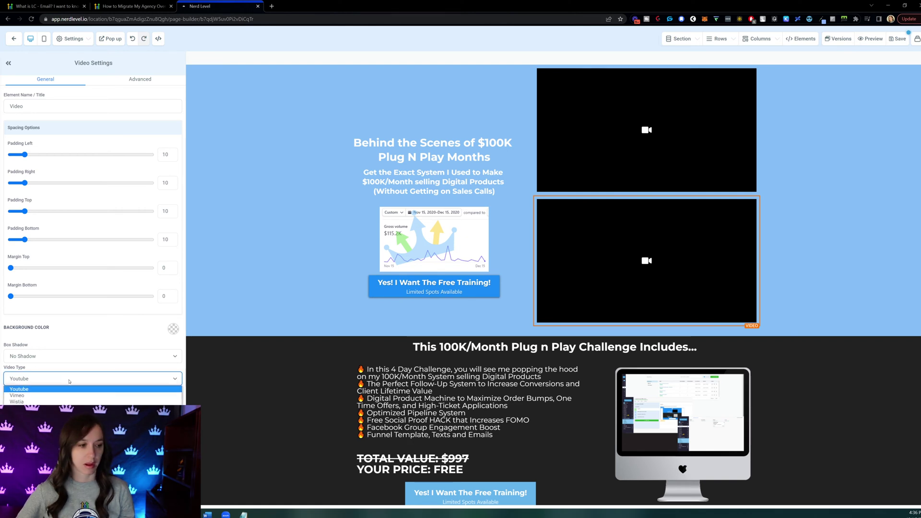
left_click(58, 408)
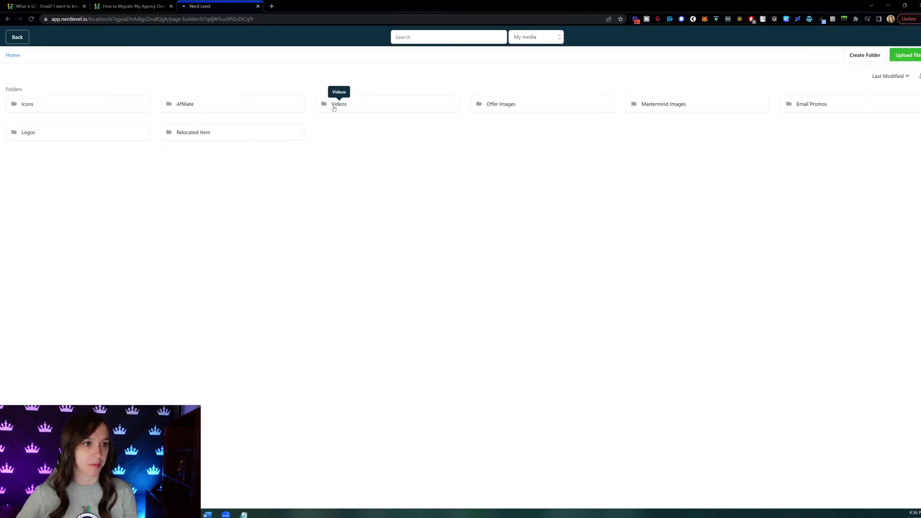
Upload 'website speed test pt 2.mp4' from OBS2 into the Videos folder and assign it to the video
double_click(337, 107)
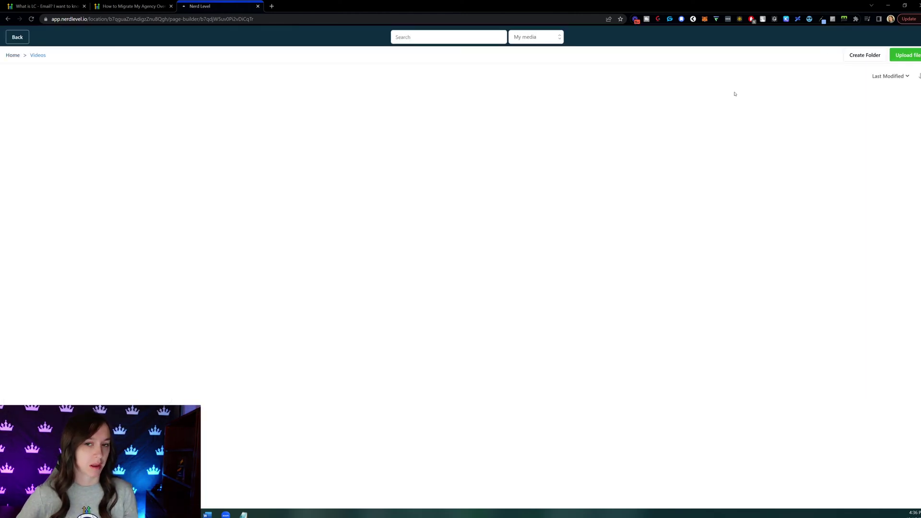
left_click(901, 55)
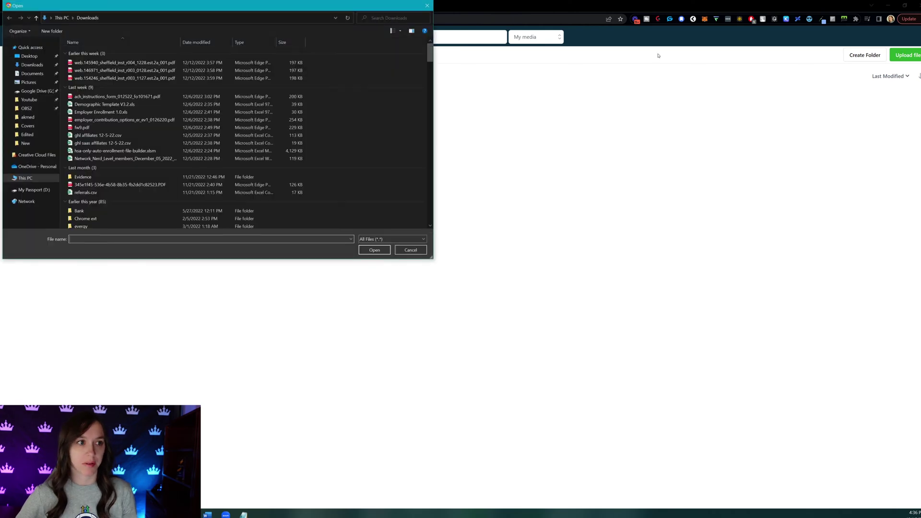
left_click(27, 108)
scroll(186, 113, "down", 15)
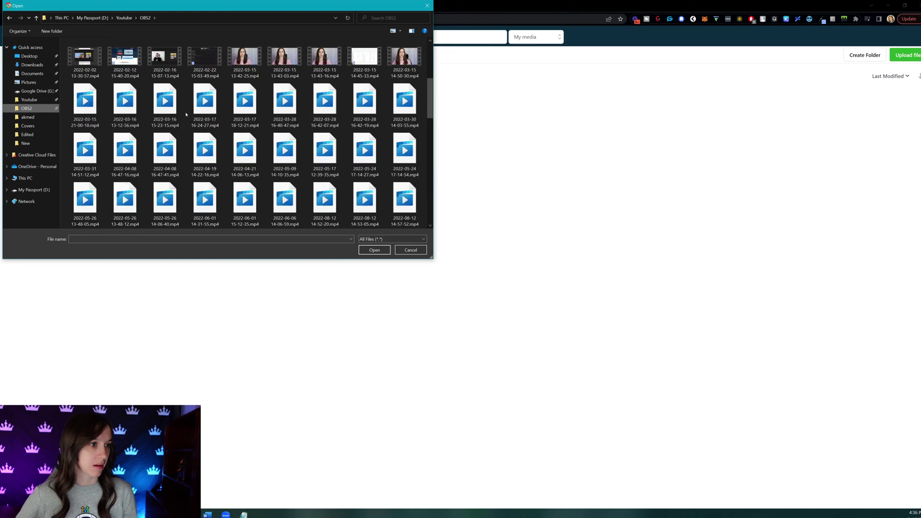
double_click(200, 203)
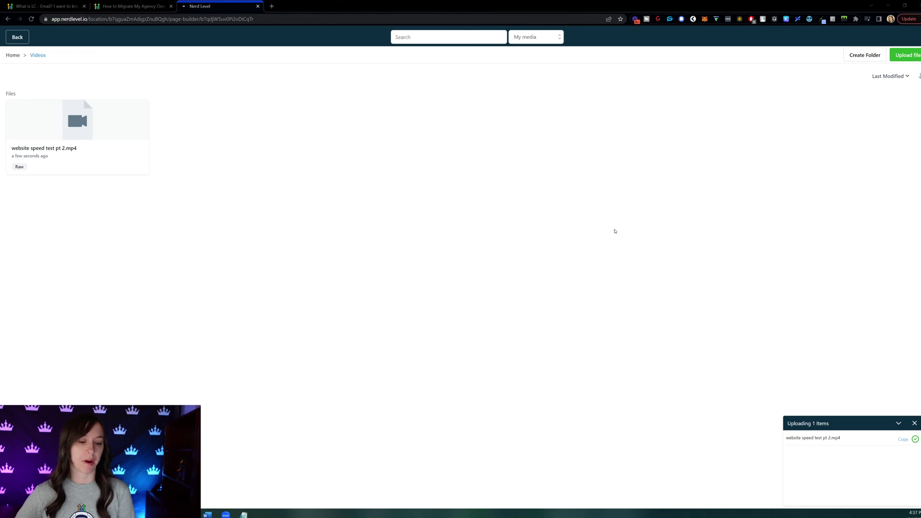
left_click(92, 125)
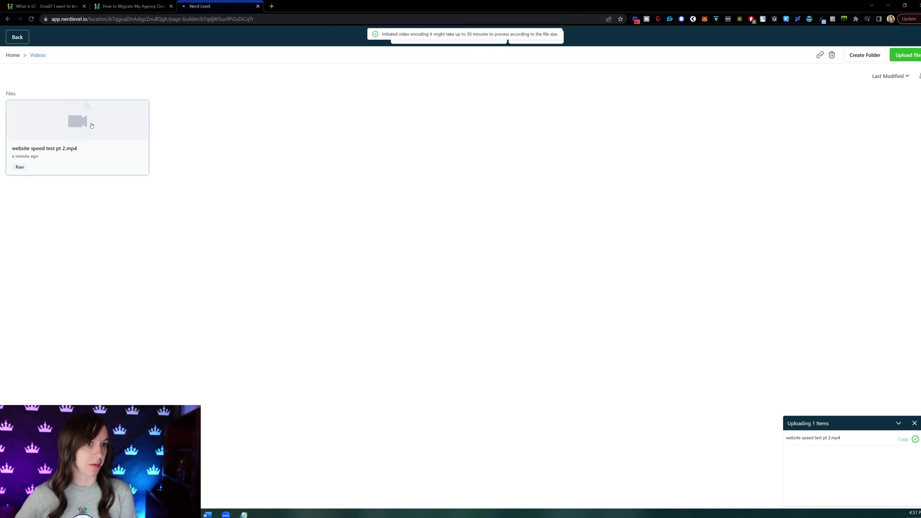
left_click(93, 155)
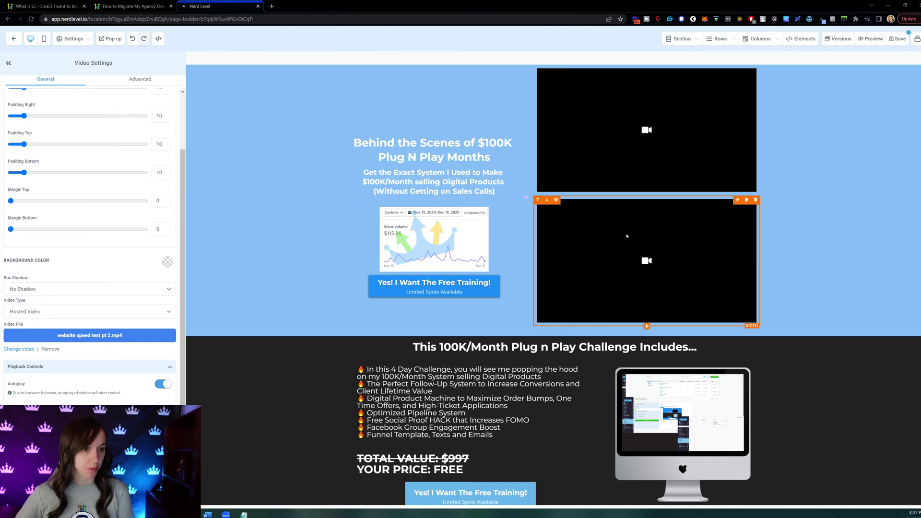
scroll(66, 377, "down", 1)
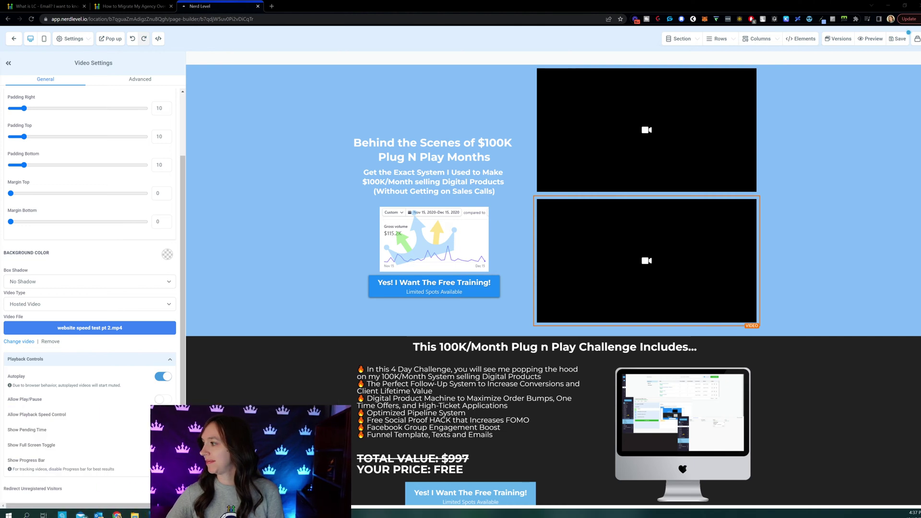
key("ctrl+plus")
key("ctrl+plus")
scroll(86, 336, "down", 3)
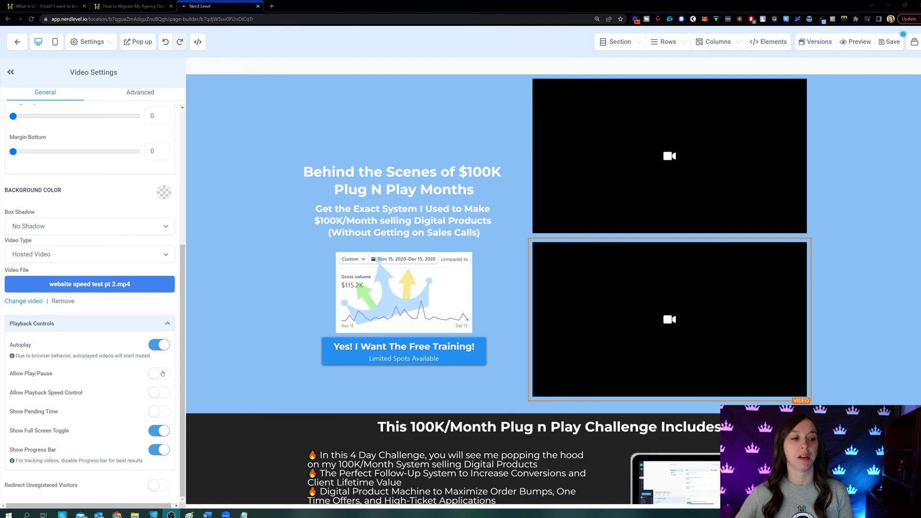
Turn on Allow Play/Pause, Allow Playback Speed Control and Show Pending Time for the second video
left_click(162, 374)
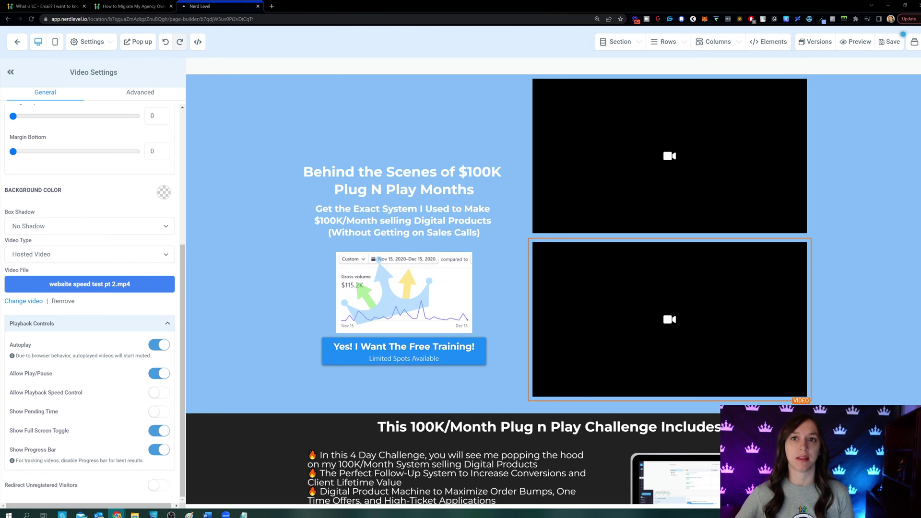
left_click(159, 392)
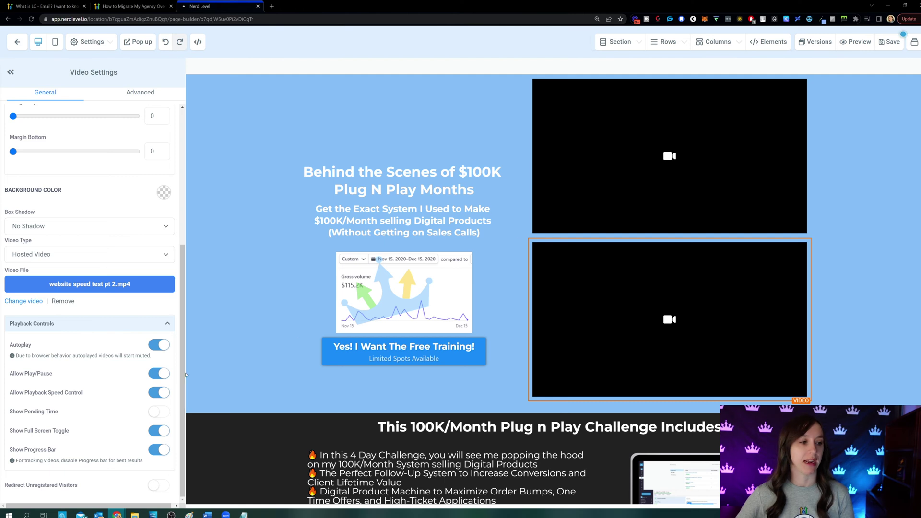
left_click(150, 409)
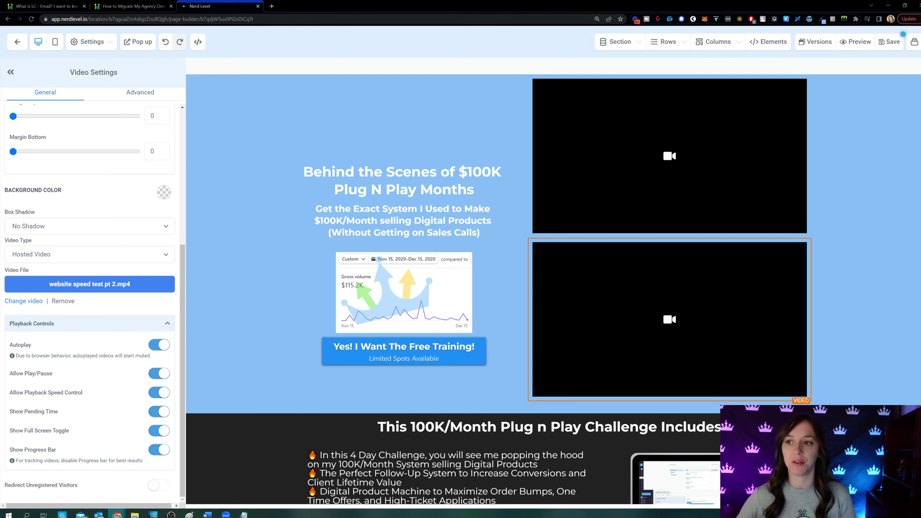
left_click(162, 486)
scroll(151, 392, "down", 1)
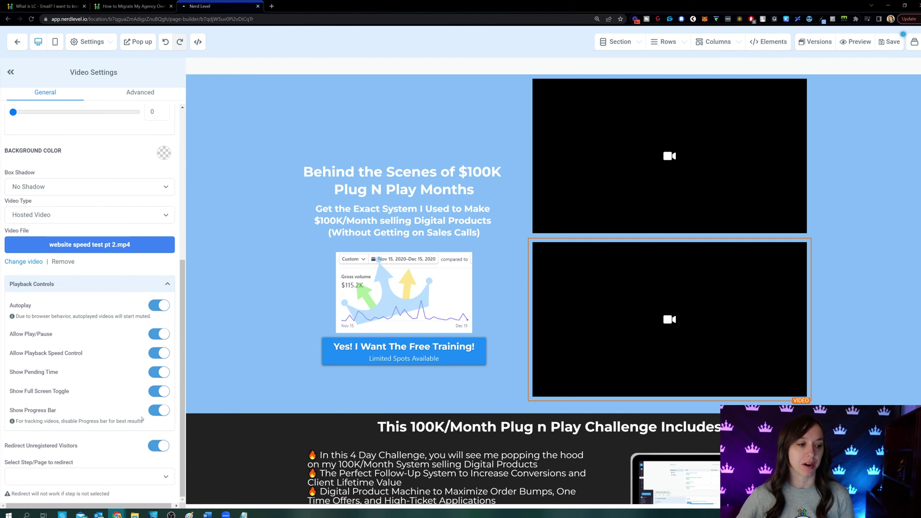
left_click_drag(10, 463, 80, 461)
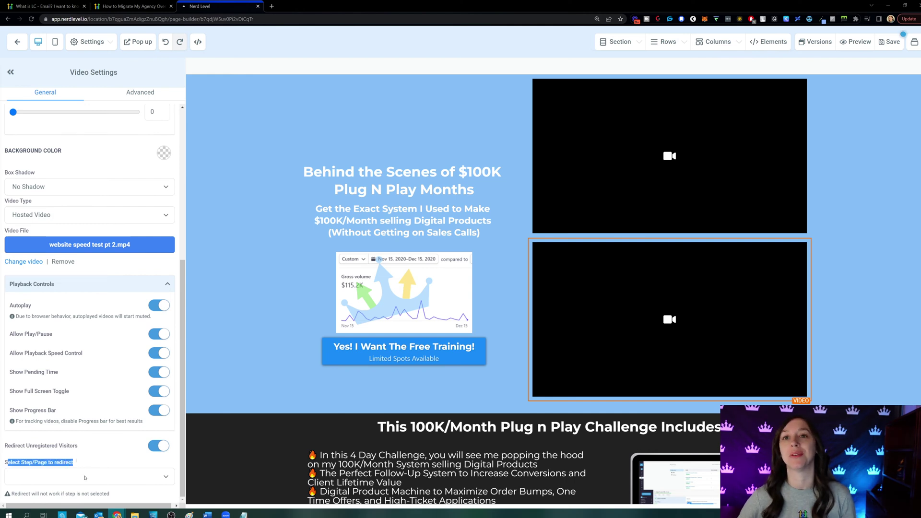
left_click(85, 477)
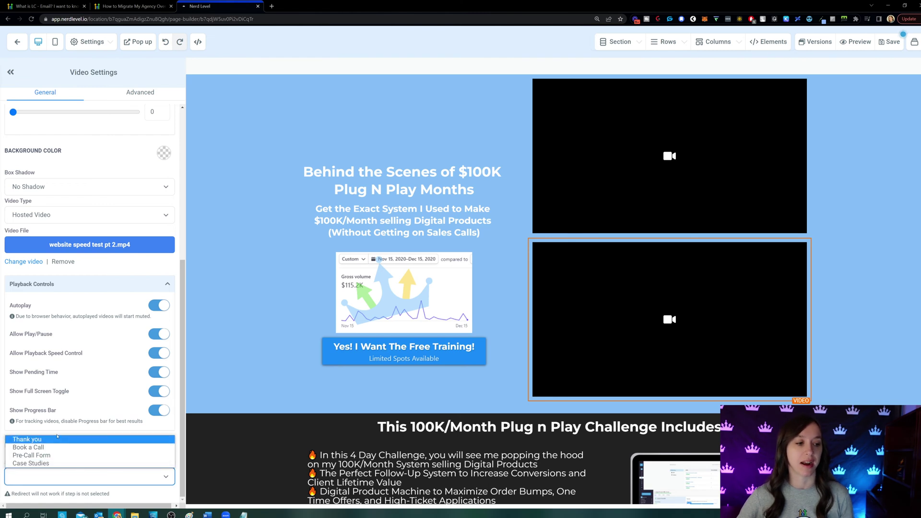
left_click(43, 494)
left_click(150, 446)
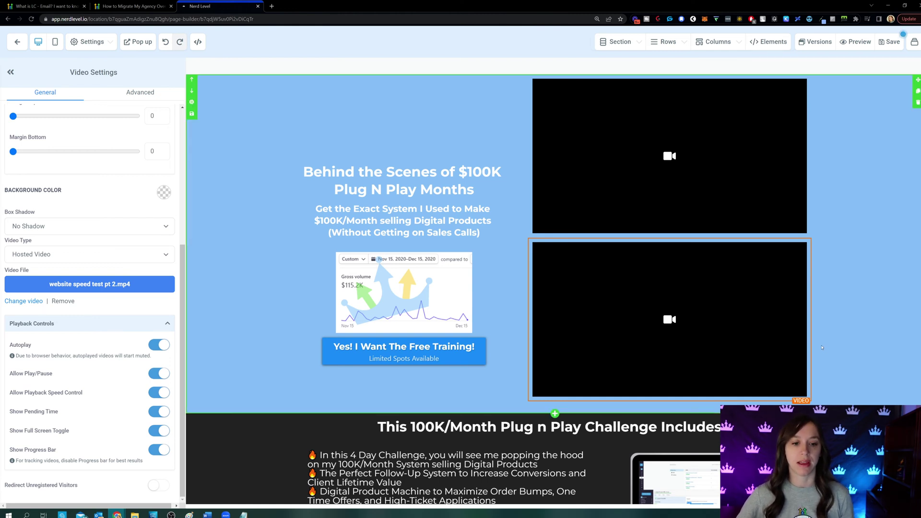
left_click(867, 43)
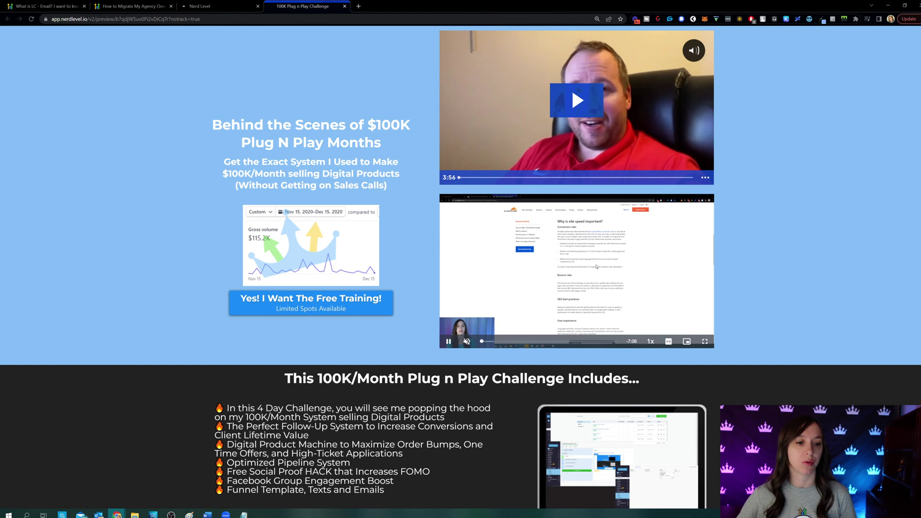
Scroll through the saved page's preview to check both videos
scroll(597, 266, "down", 4)
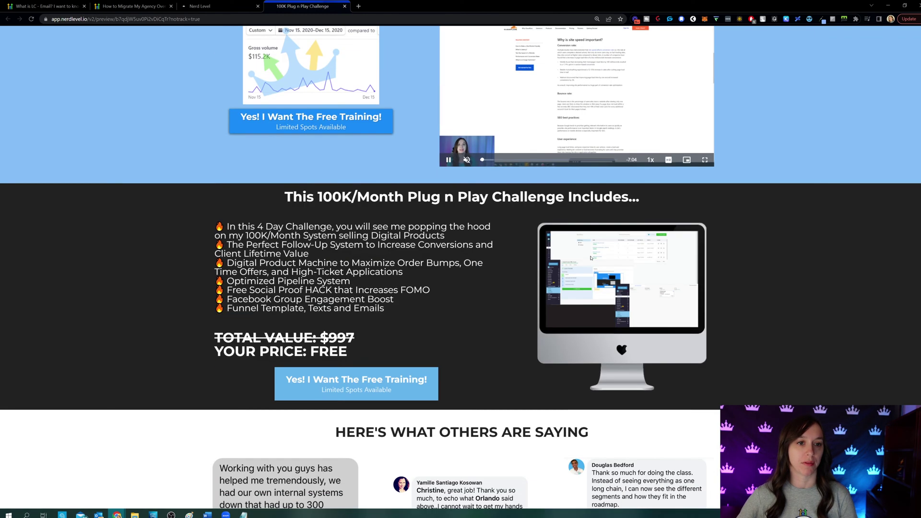
scroll(591, 257, "up", 1)
mouse_move(487, 193)
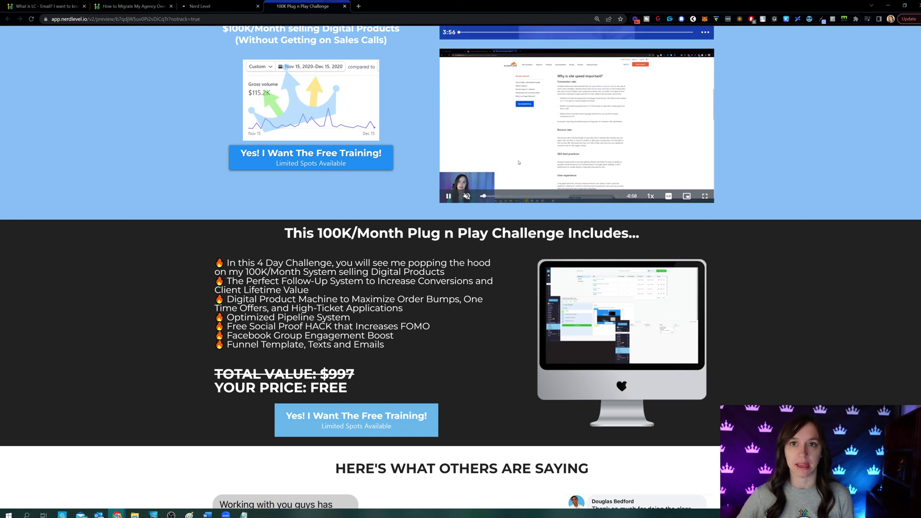
scroll(502, 175, "up", 1)
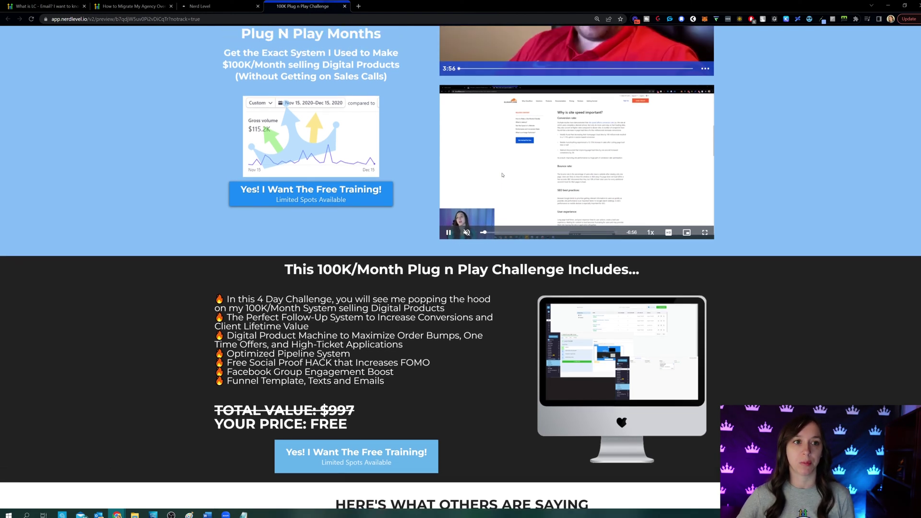
scroll(503, 175, "up", 3)
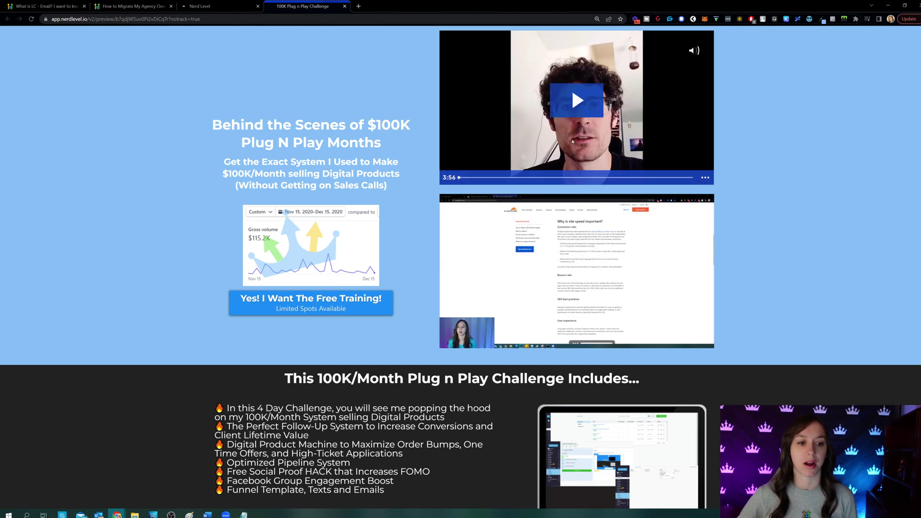
mouse_move(531, 299)
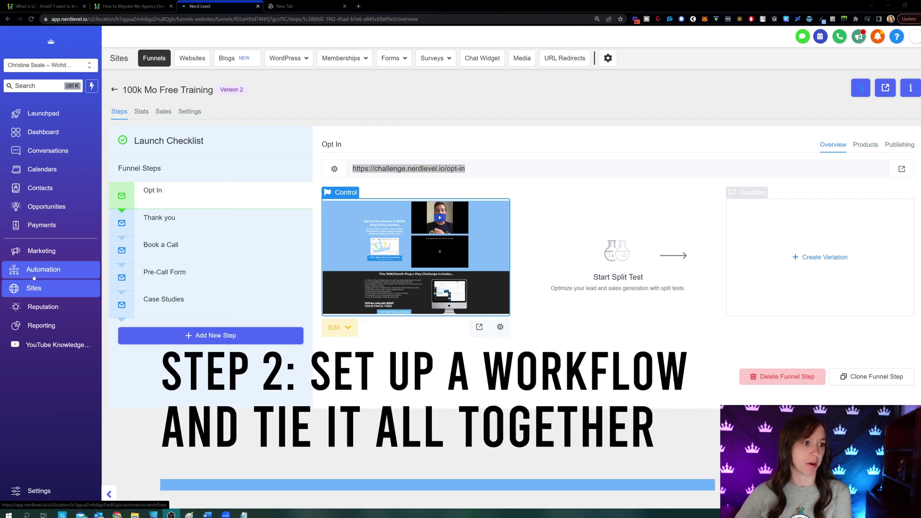
Create a blank workflow from the Automation list and search its triggers for 'vid'
left_click(34, 276)
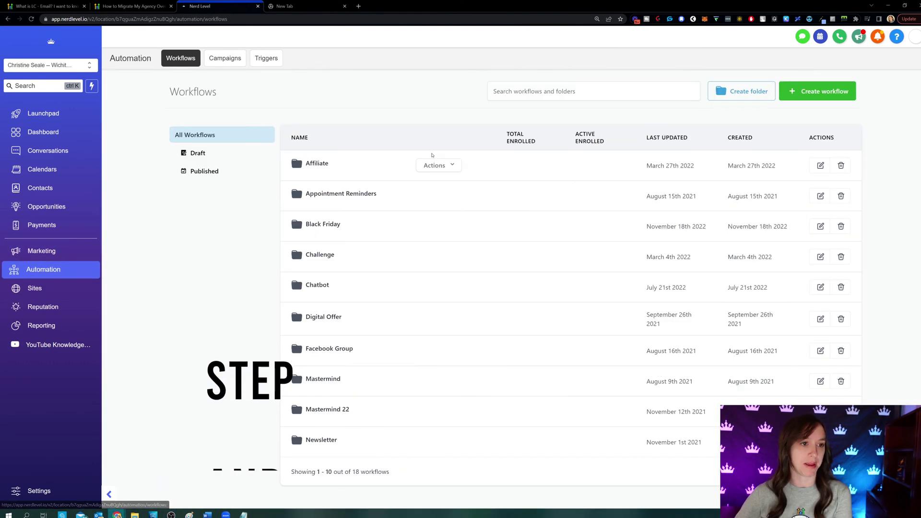
left_click(815, 95)
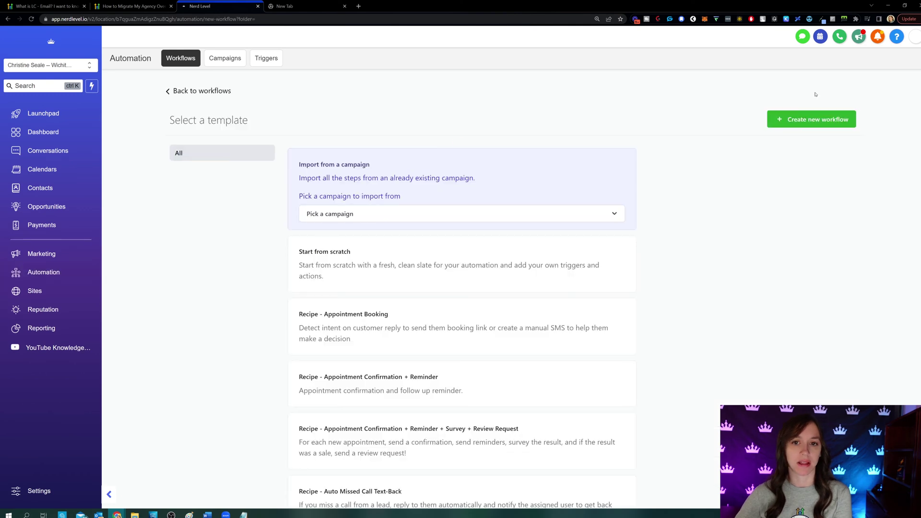
left_click(792, 124)
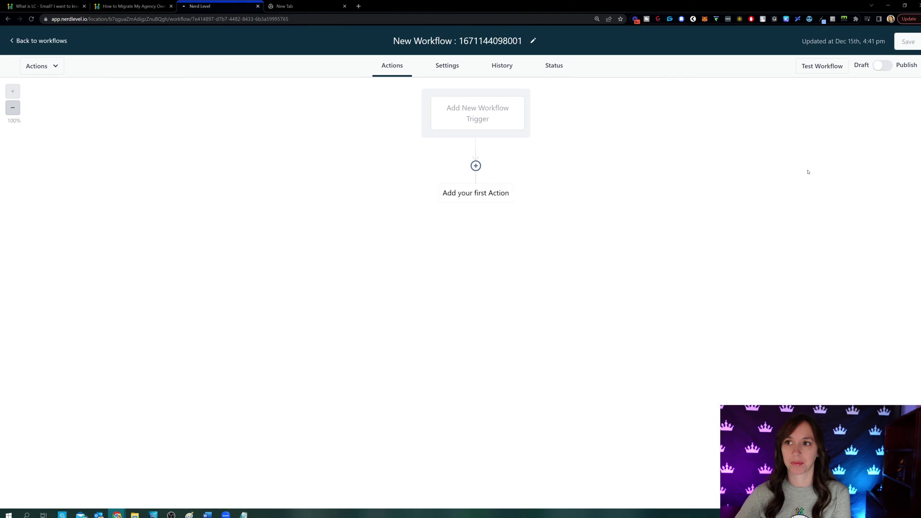
left_click(513, 123)
type("vid")
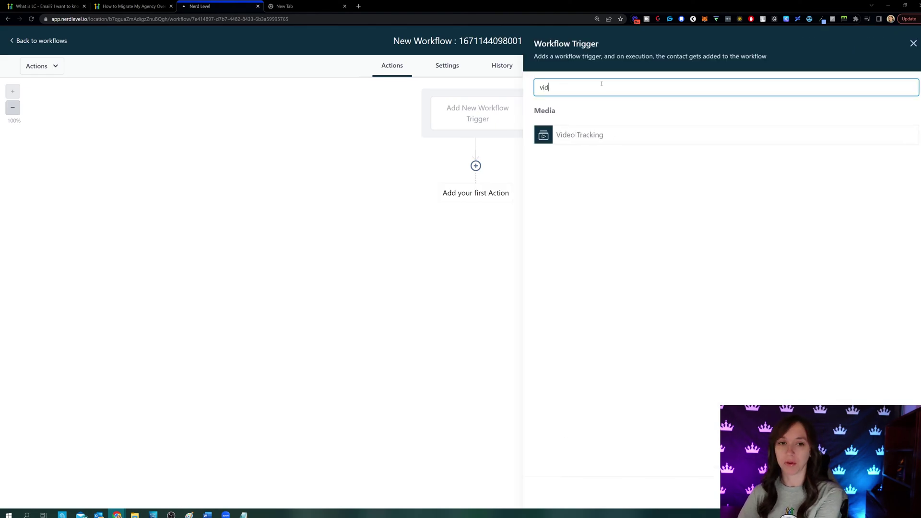
Choose the Video Tracking trigger and filter it to Video is any of 'website speed test pt 2.mp4'
left_click(570, 137)
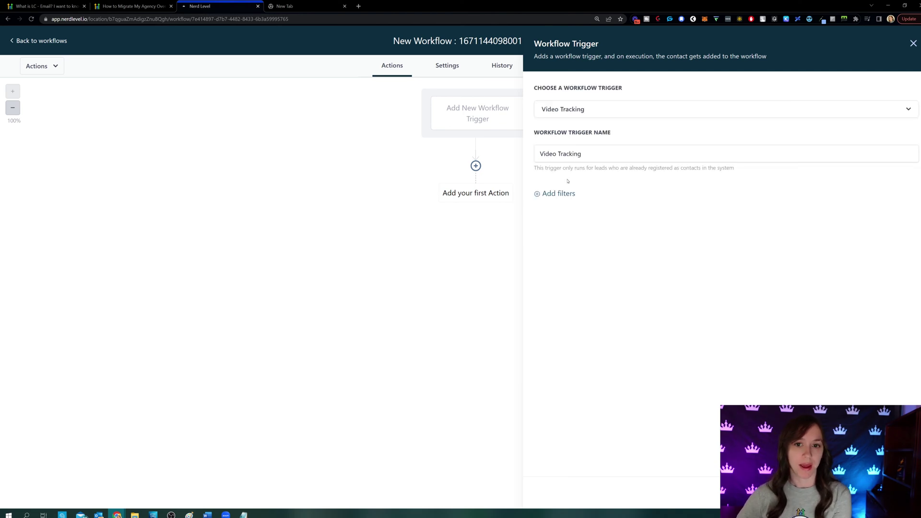
left_click(552, 195)
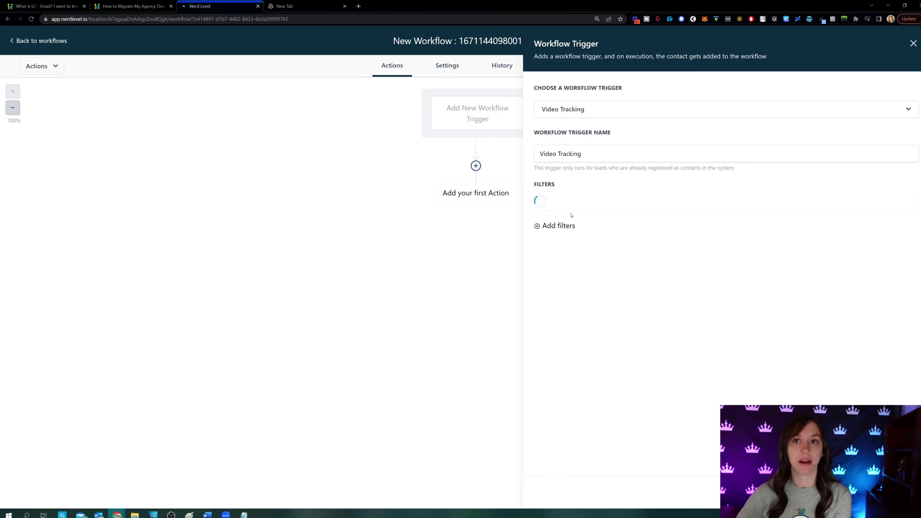
left_click(568, 204)
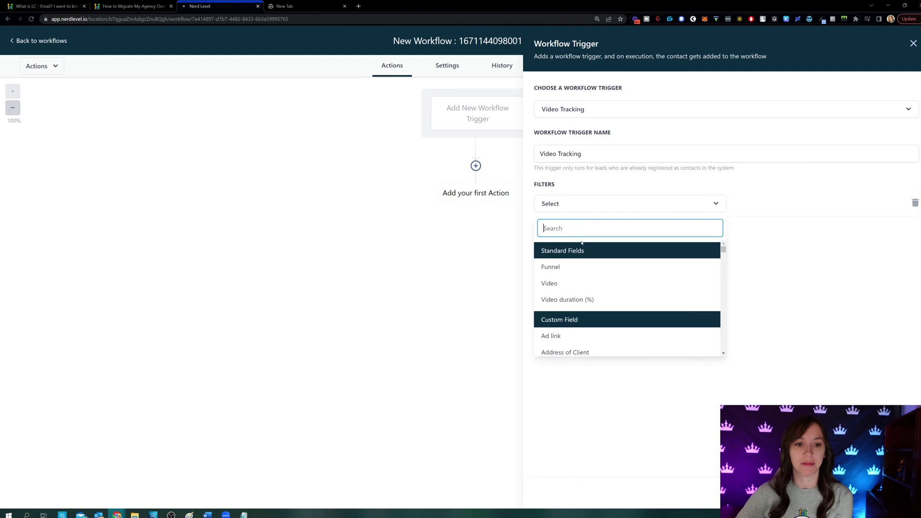
left_click(571, 284)
left_click(785, 203)
left_click(765, 224)
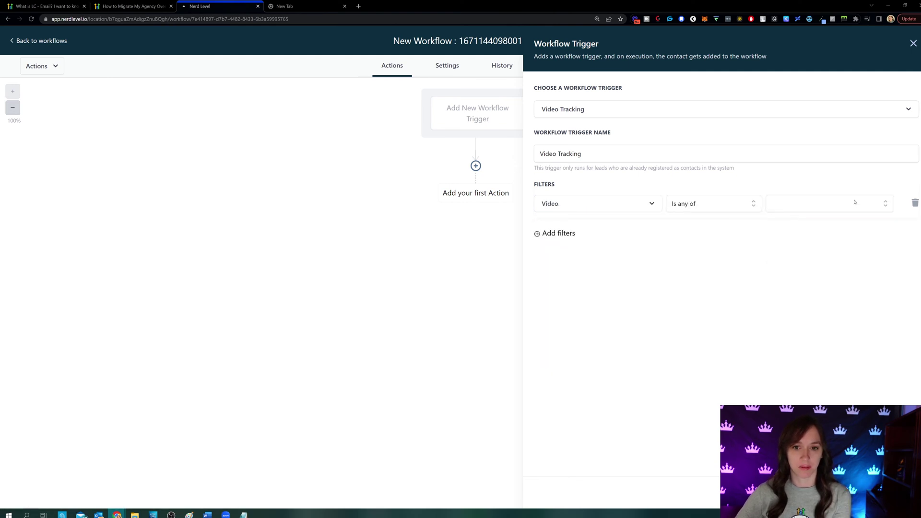
left_click(821, 203)
left_click(825, 246)
left_click(460, 228)
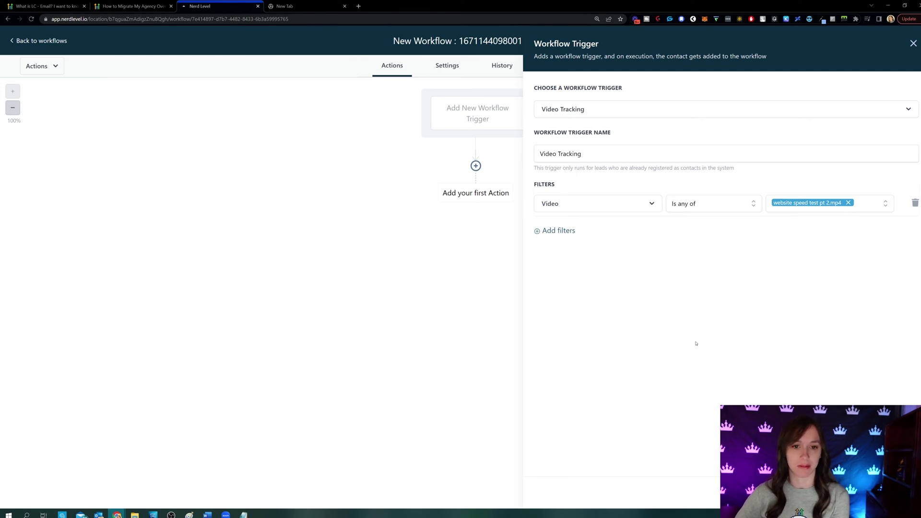
left_click(596, 208)
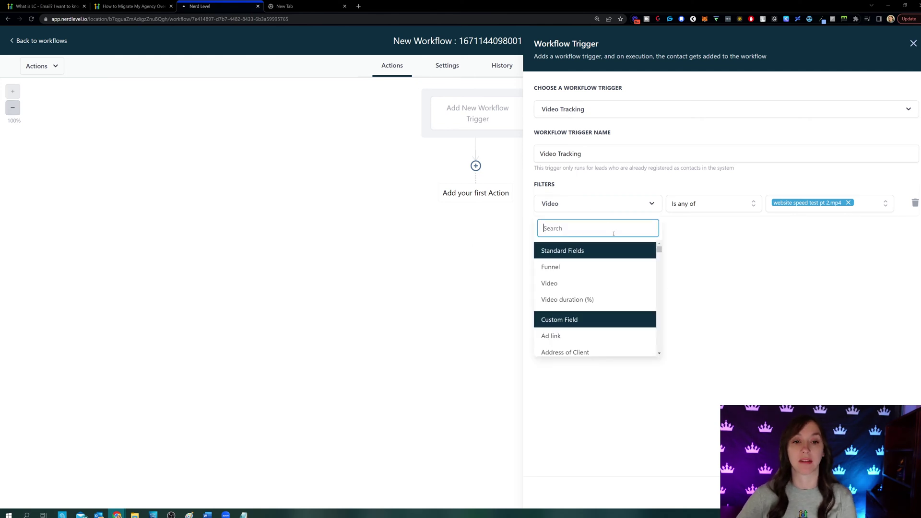
Try a Funnel 'Is any of' filter, then switch the filter back to Video
left_click(562, 268)
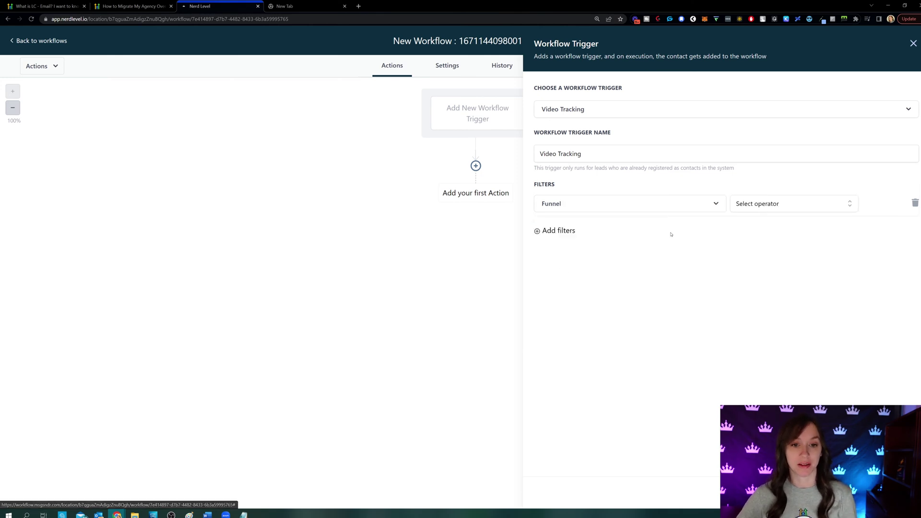
left_click(836, 204)
left_click(790, 229)
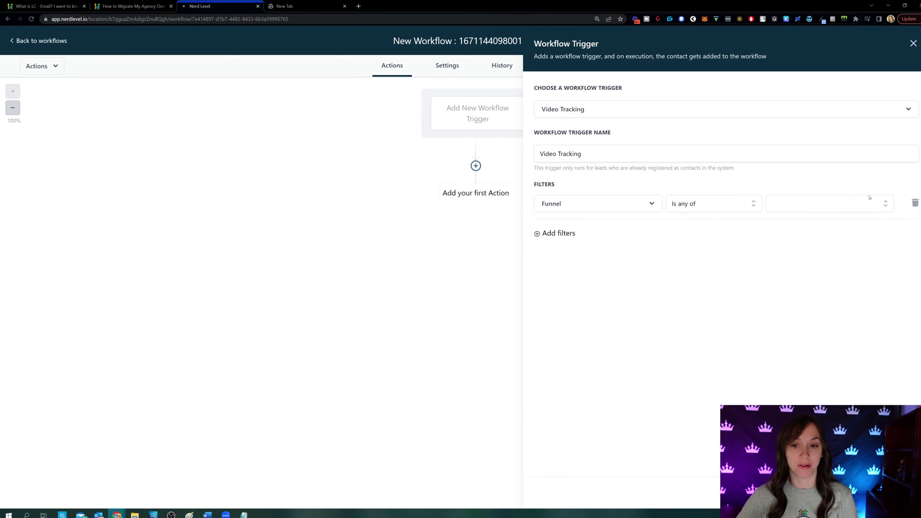
left_click(599, 204)
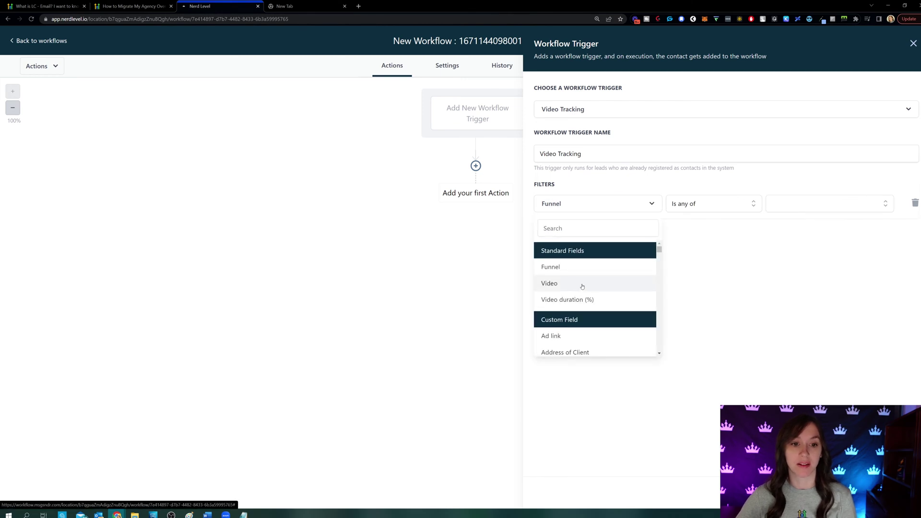
left_click(581, 283)
Try a Video duration (%) filter set to Greater than 5
left_click(620, 210)
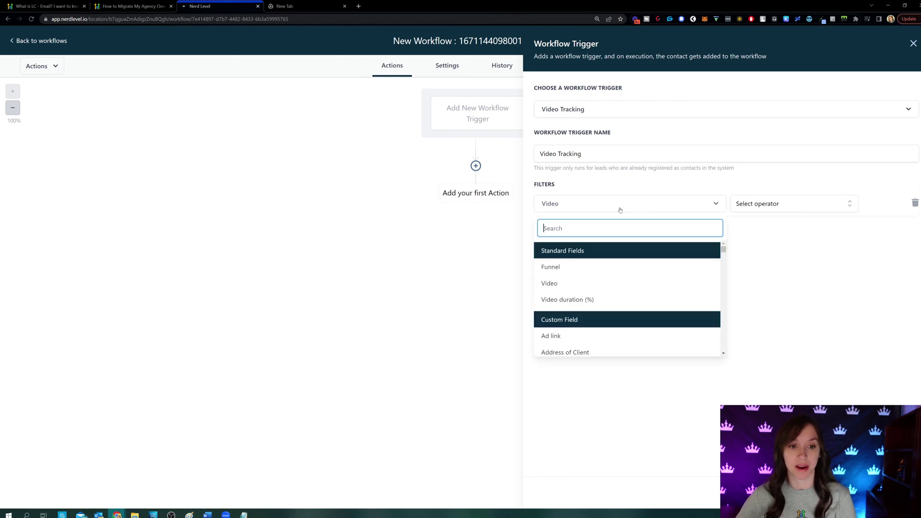
left_click(590, 300)
left_click(760, 205)
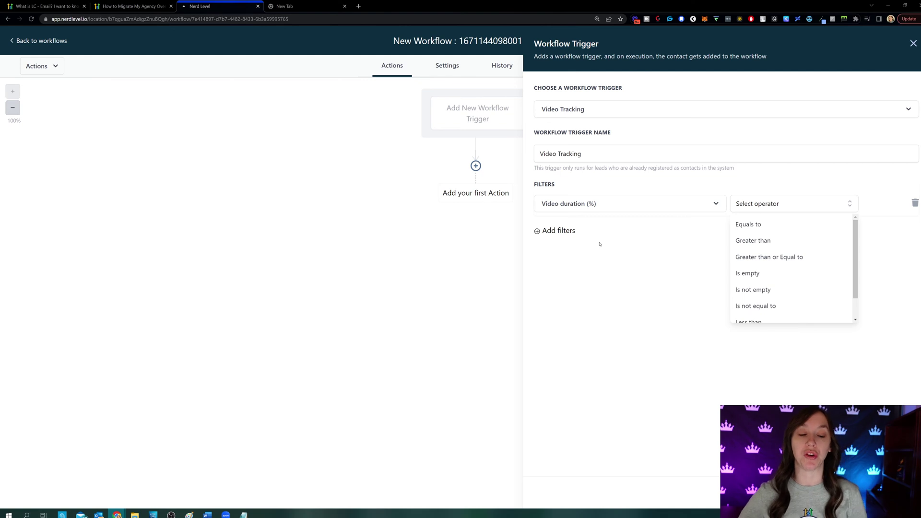
left_click(745, 225)
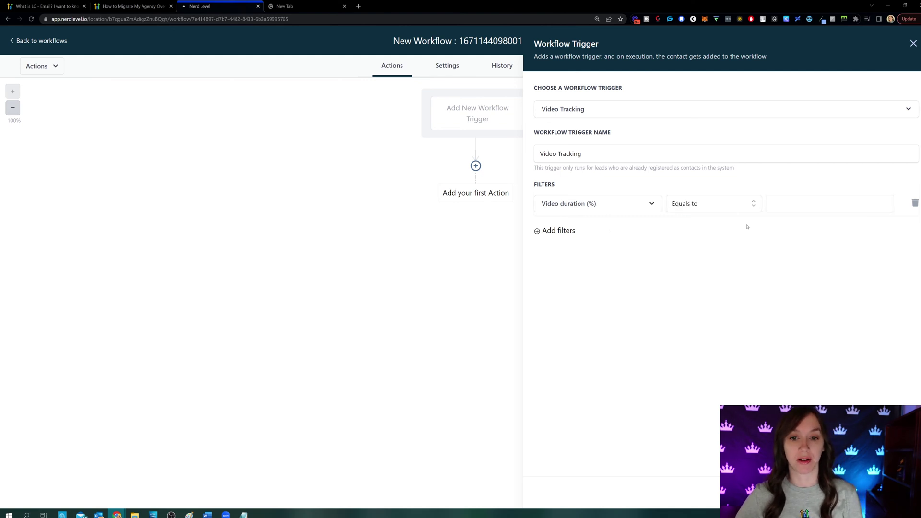
left_click(752, 203)
left_click(691, 240)
left_click(794, 205)
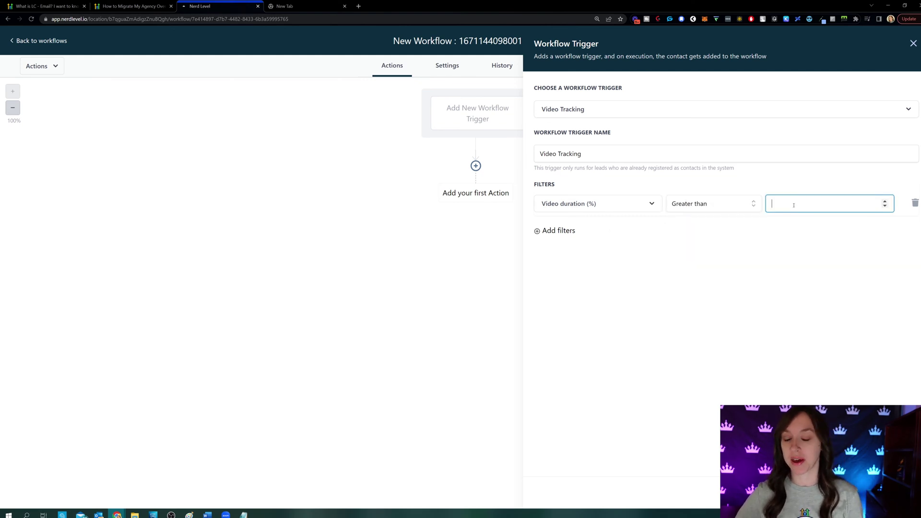
type("50")
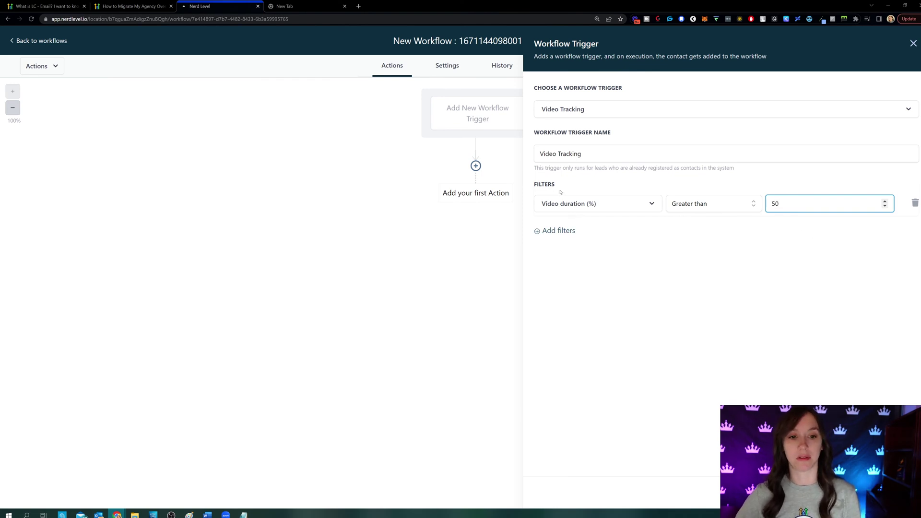
Reset the filter to Video is any of 'website speed test pt 2.mp4' and save the trigger
left_click(569, 203)
left_click(583, 283)
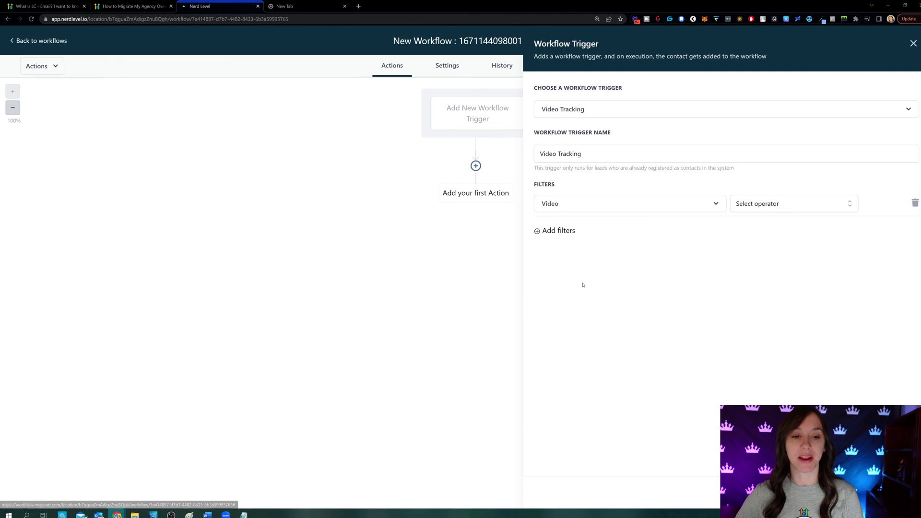
left_click(786, 203)
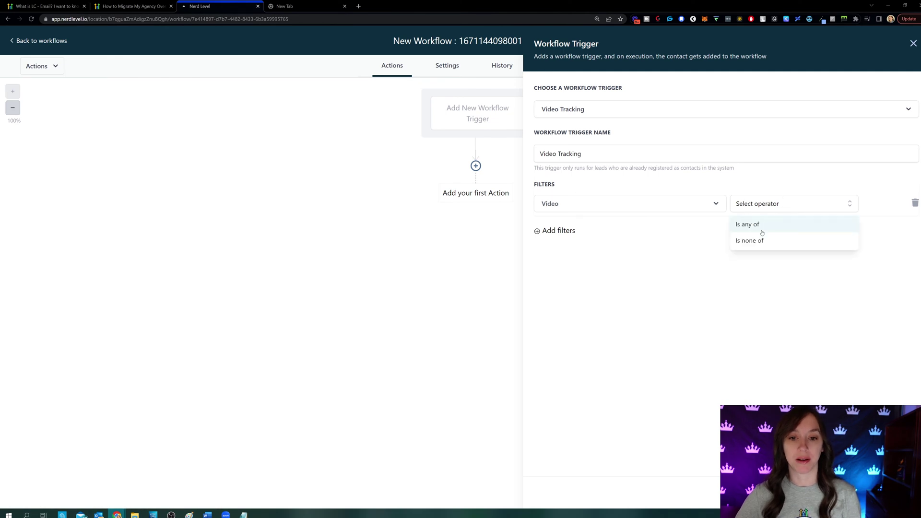
left_click(761, 226)
left_click(821, 207)
left_click(806, 245)
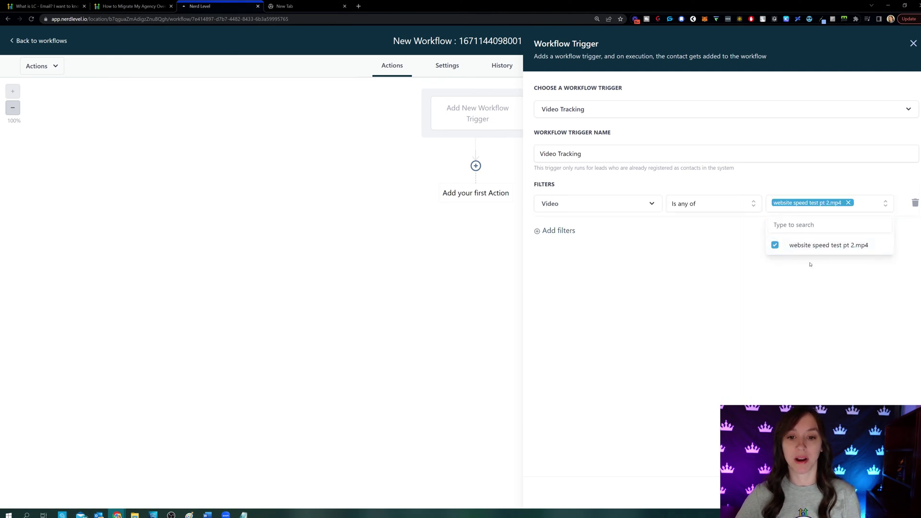
left_click(883, 494)
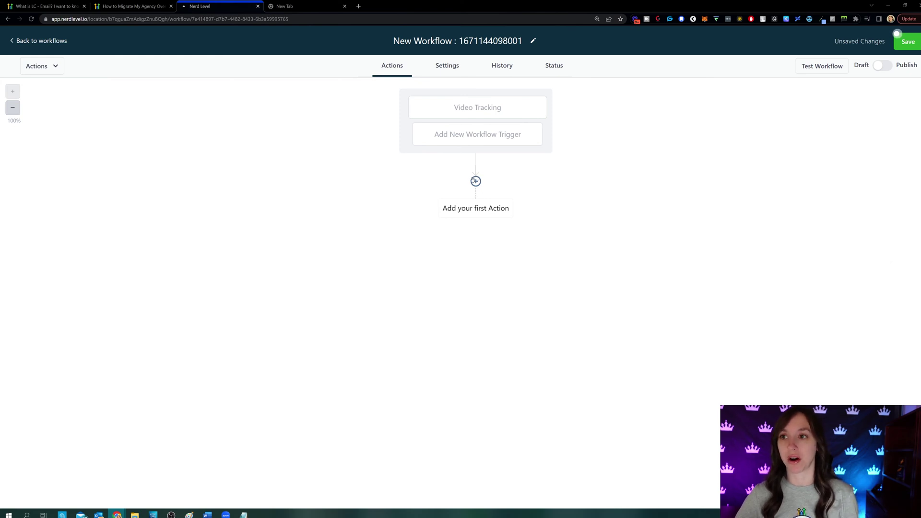
Add a Send Internal Notification action of type Notification
left_click(475, 181)
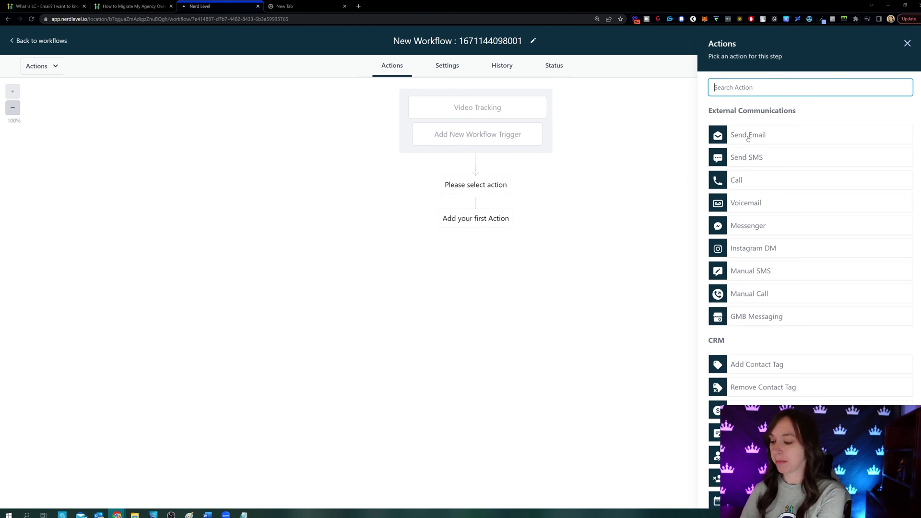
type("in")
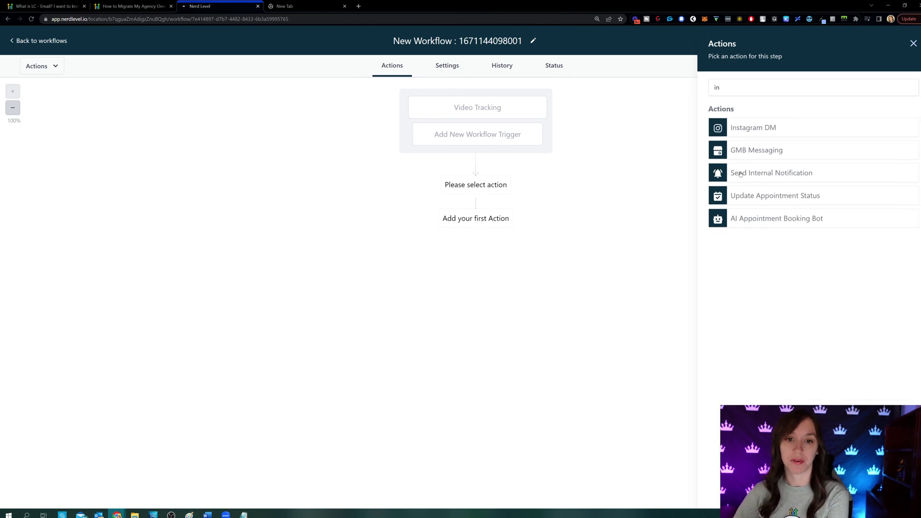
left_click(740, 173)
left_click(746, 149)
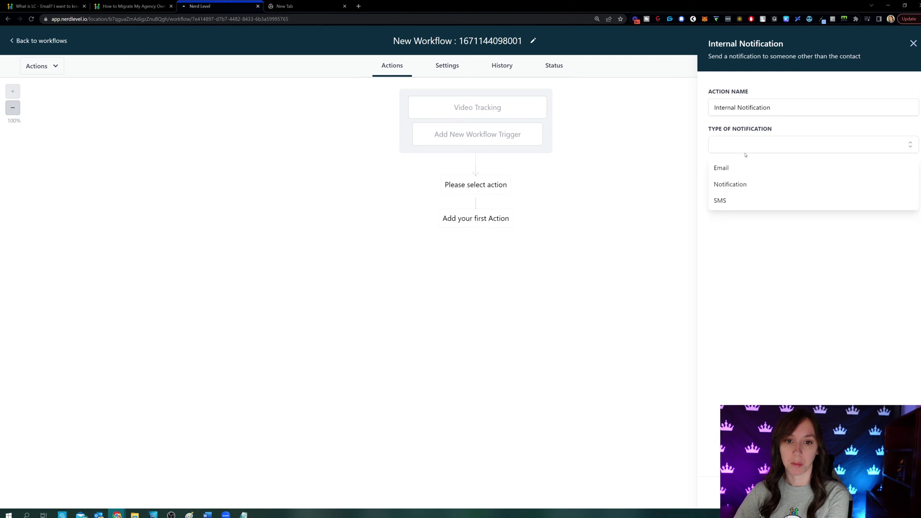
left_click(740, 182)
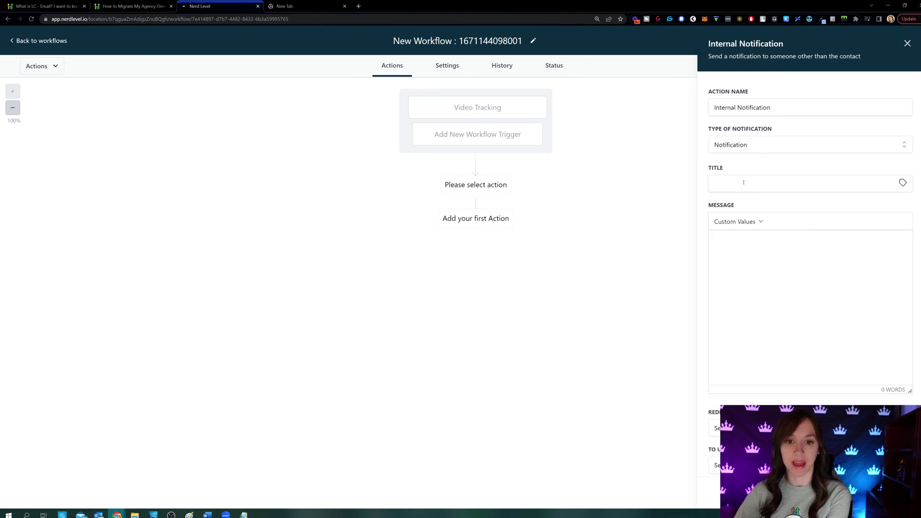
Set both title and message to '{{contact.name}} watched the video!'
left_click(741, 178)
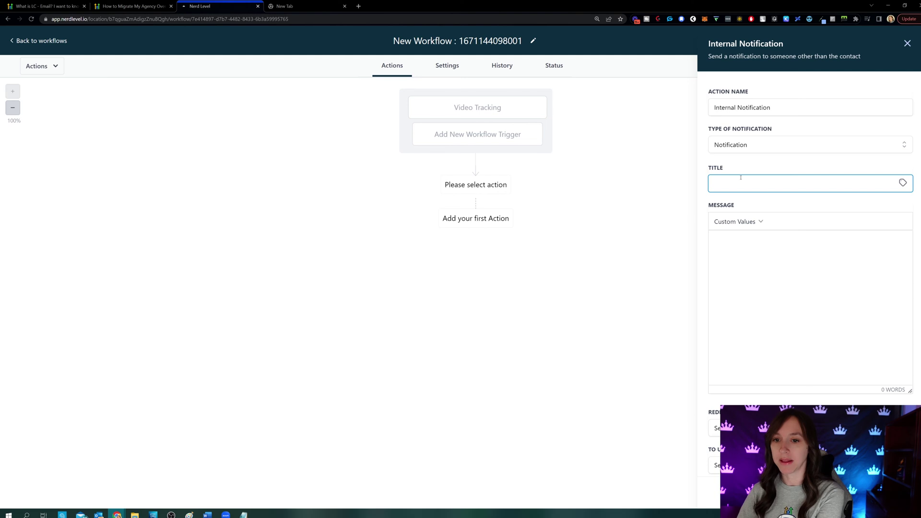
left_click(902, 184)
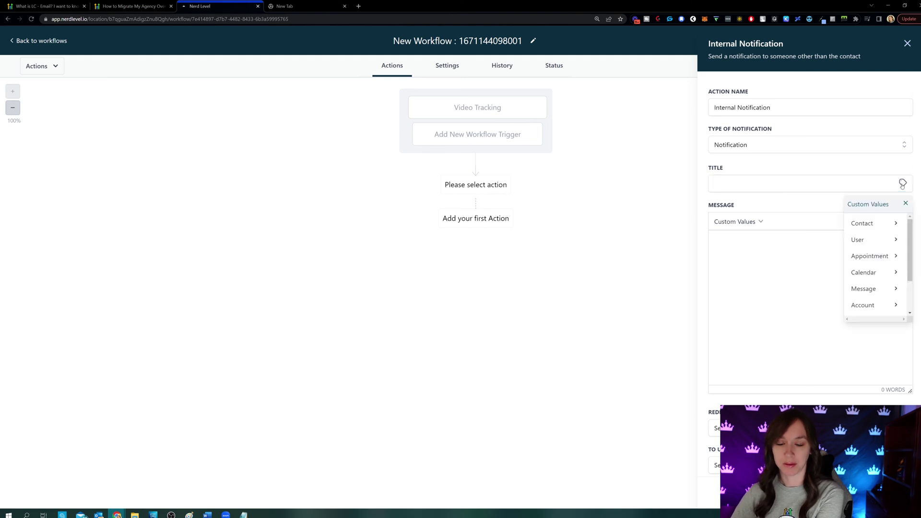
left_click(881, 229)
left_click(856, 231)
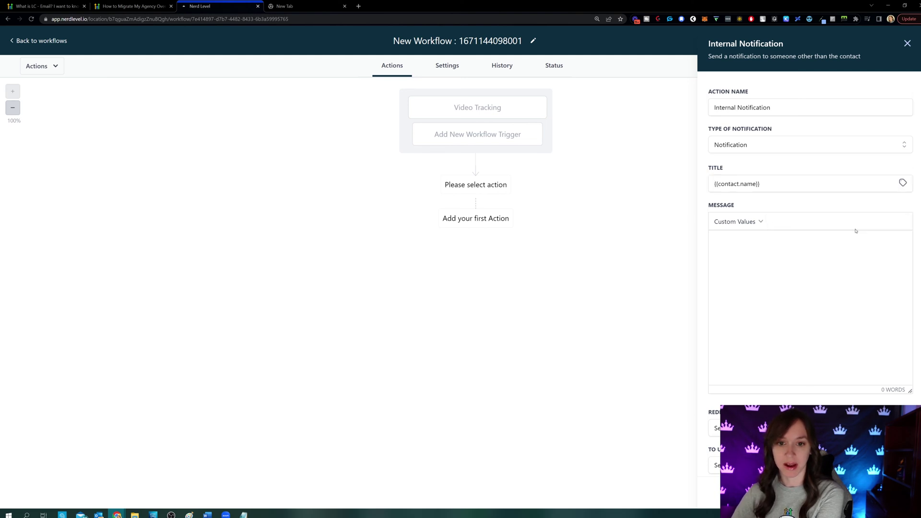
left_click(780, 187)
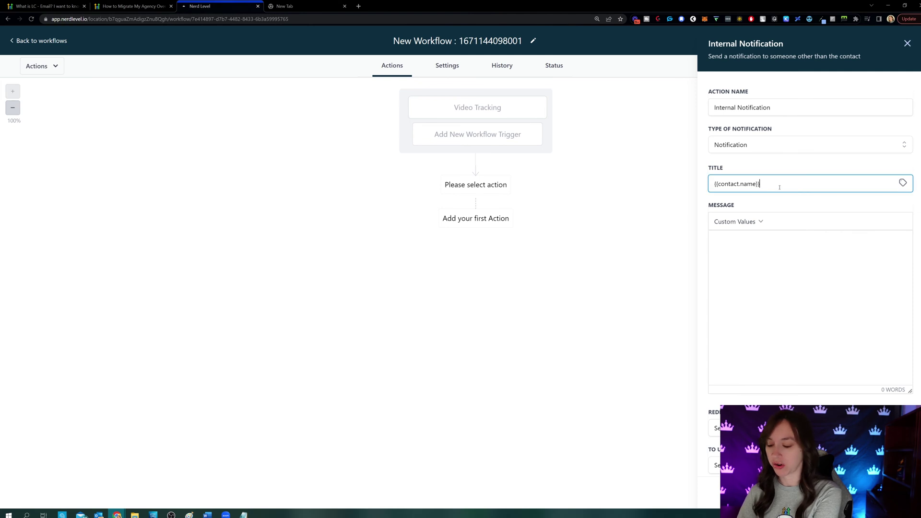
type("watched the video!")
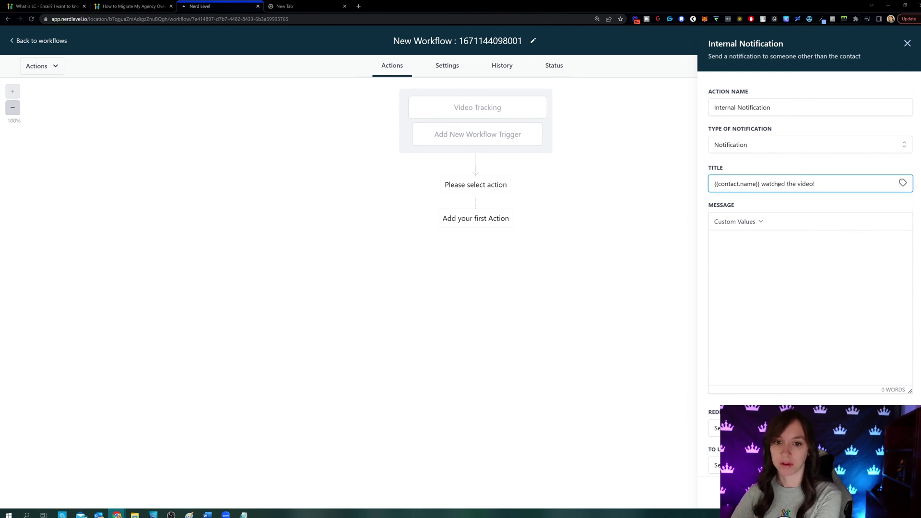
key("ctrl+a")
key("ctrl+c")
left_click(798, 253)
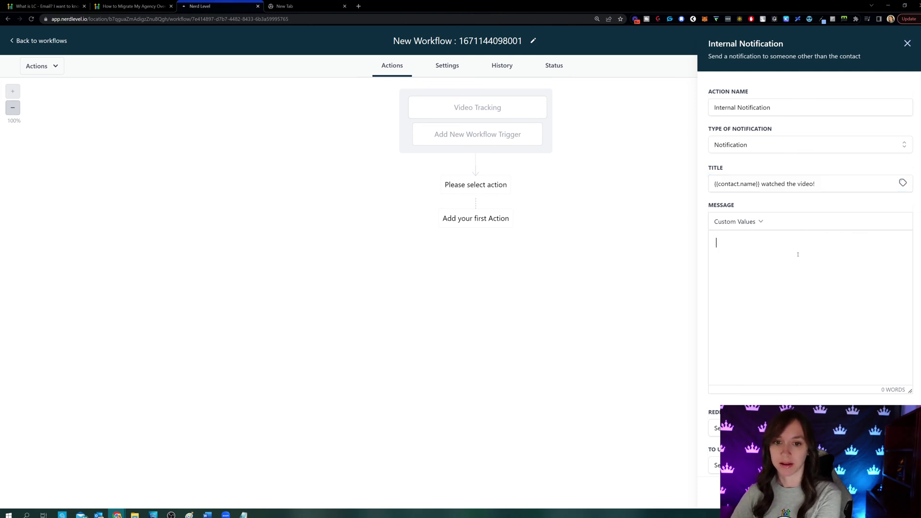
key("ctrl+v")
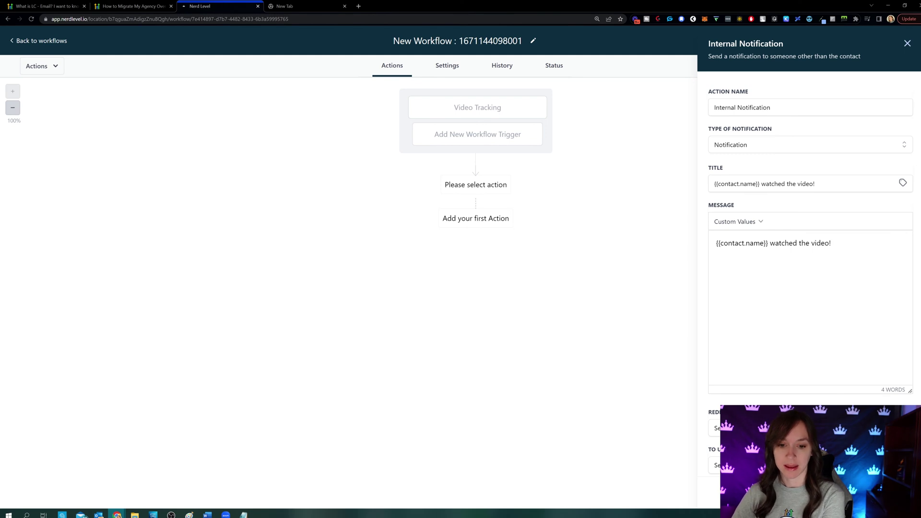
Choose the user type, recipient user and redirect page, then save the action
scroll(804, 350, "down", 1)
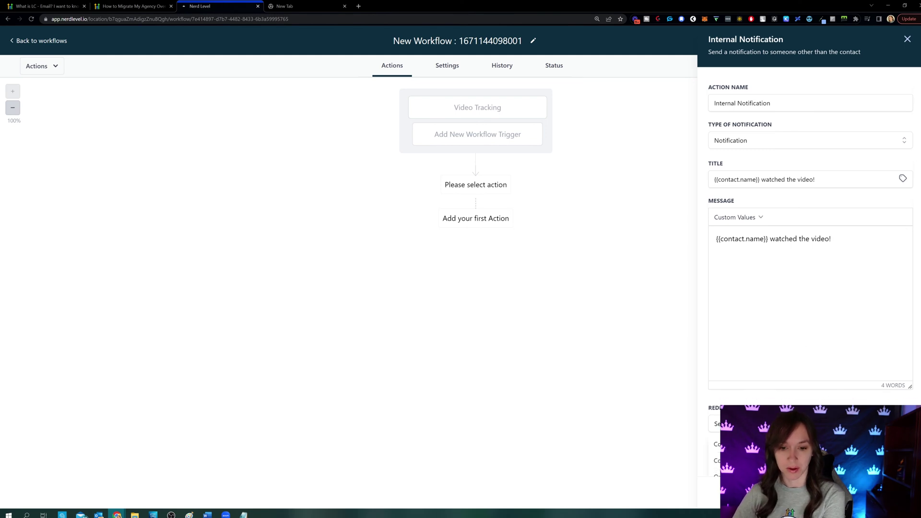
scroll(810, 288, "down", 2)
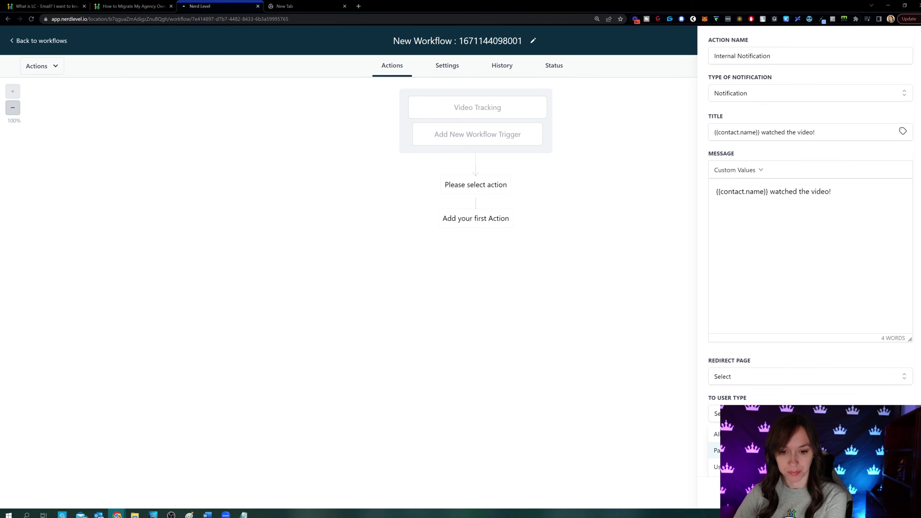
left_click(803, 450)
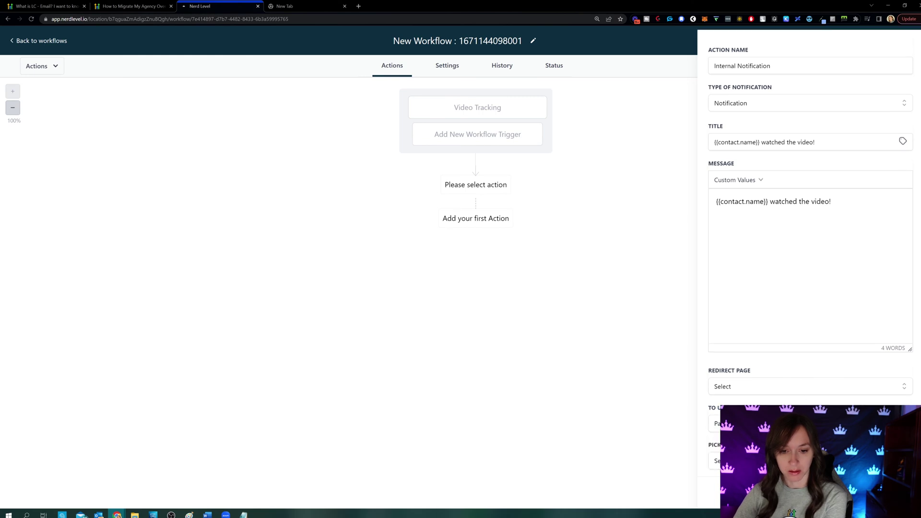
left_click(803, 423)
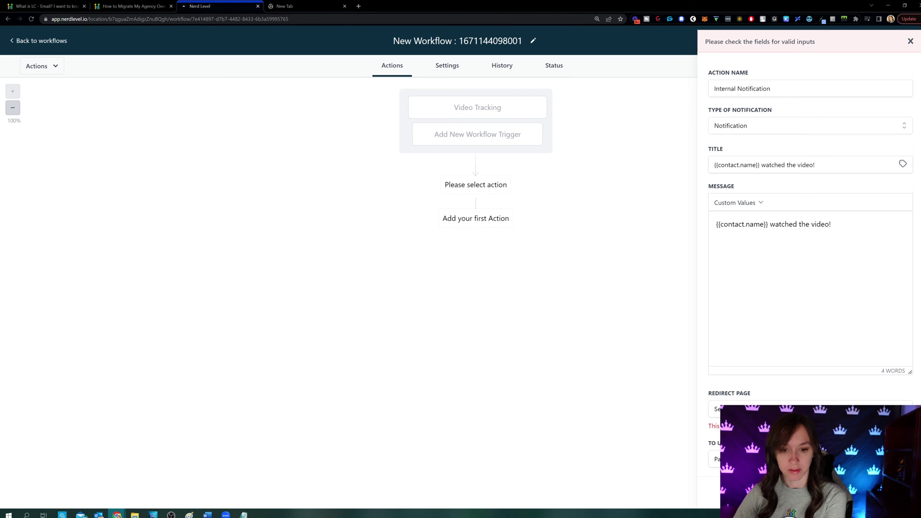
key("Return")
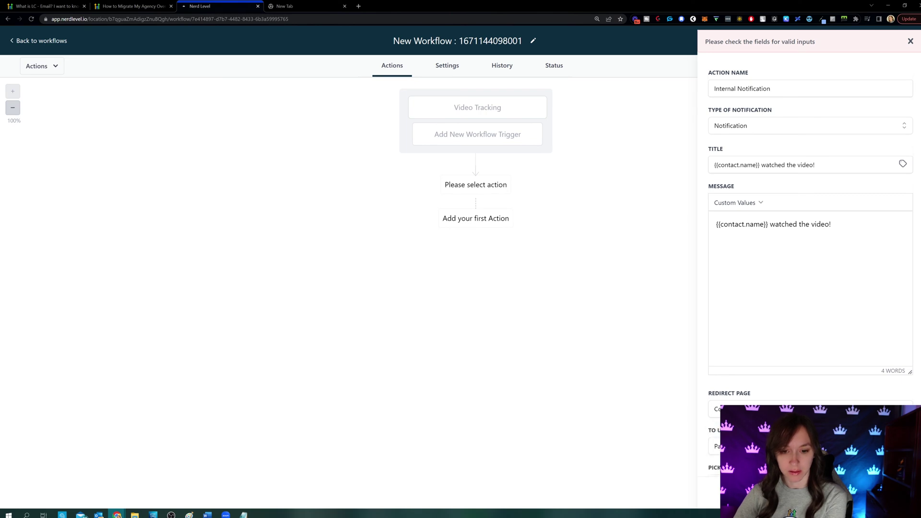
left_click(883, 499)
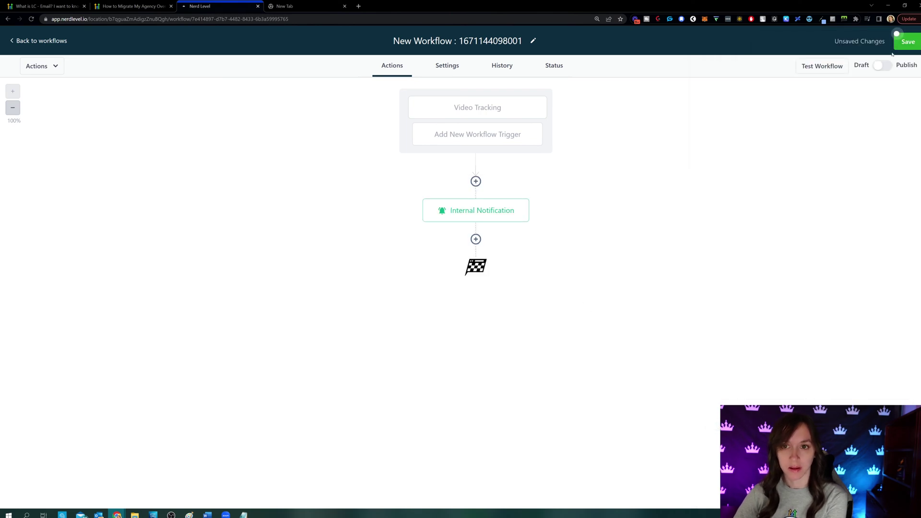
Save and publish the workflow, dismiss the confirmation, then switch to the new browser tab
left_click(890, 67)
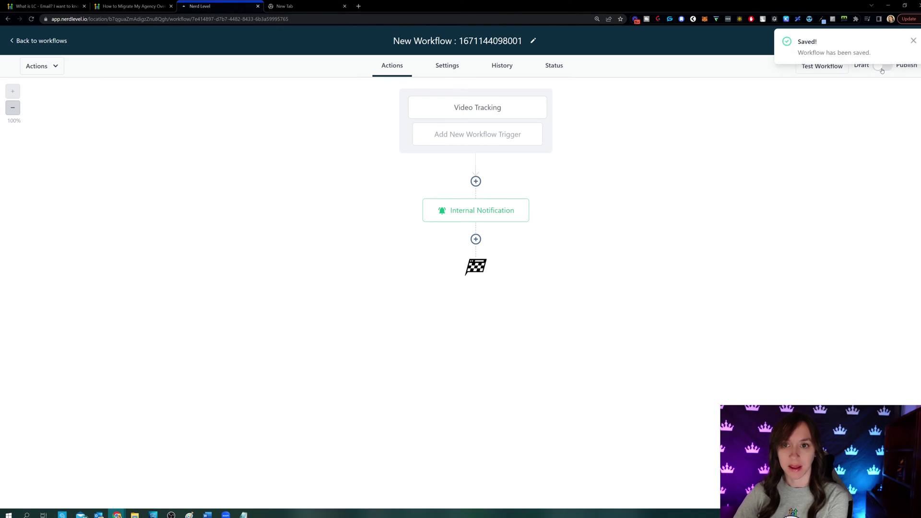
left_click(881, 67)
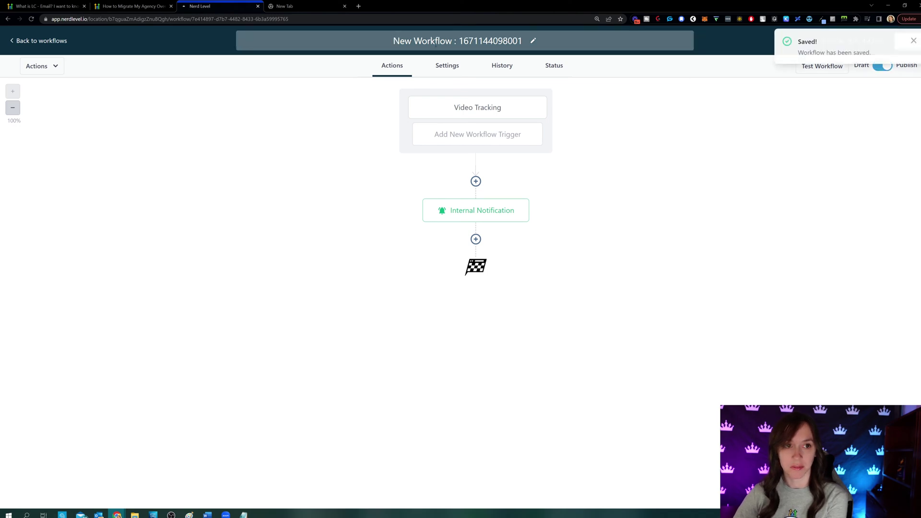
left_click(913, 40)
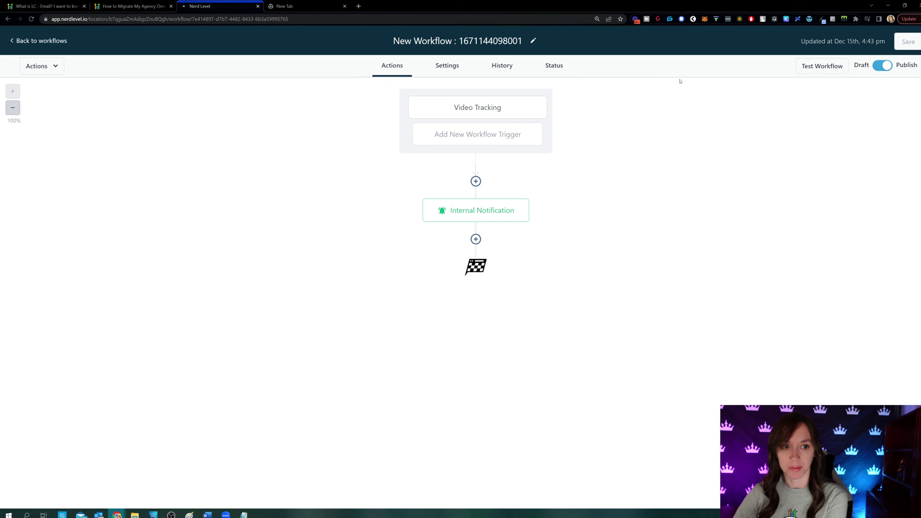
left_click(300, 4)
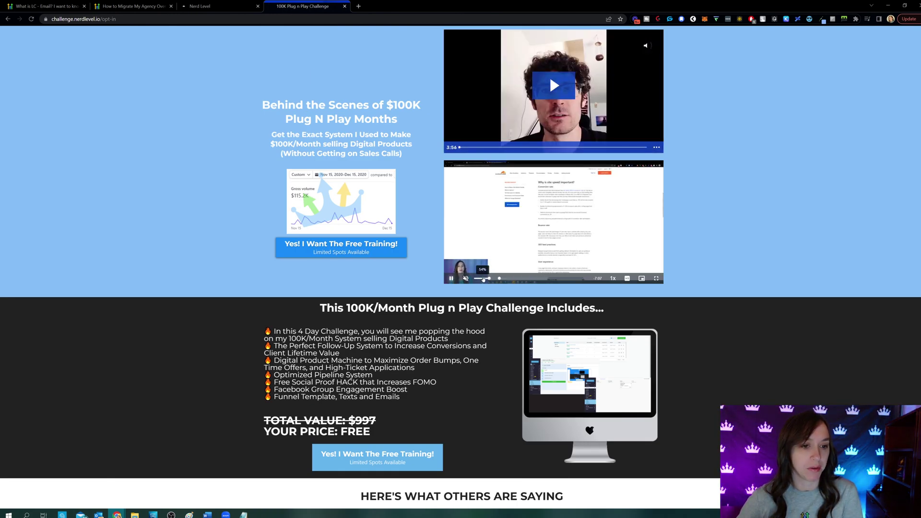
Unmute the lower opt-in video, seek ahead twice, pause it, and return to the workflow editor
left_click(484, 279)
left_click(506, 279)
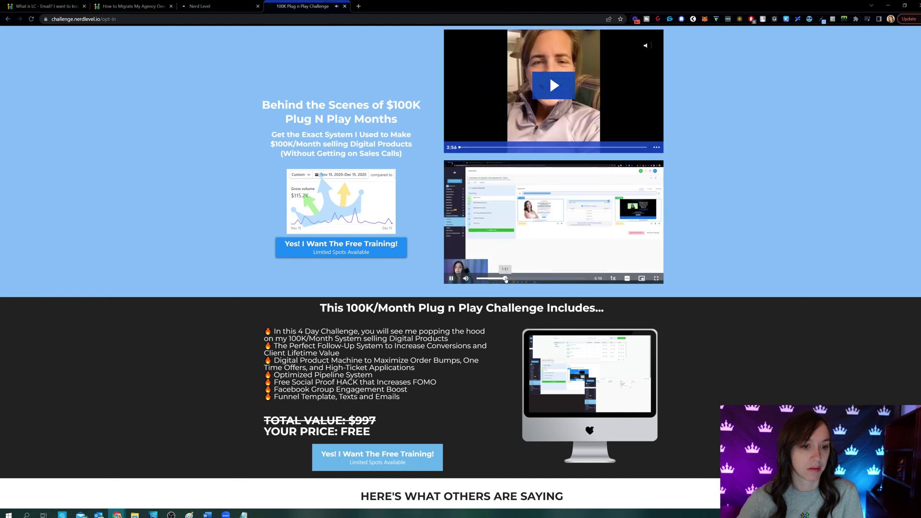
left_click(544, 279)
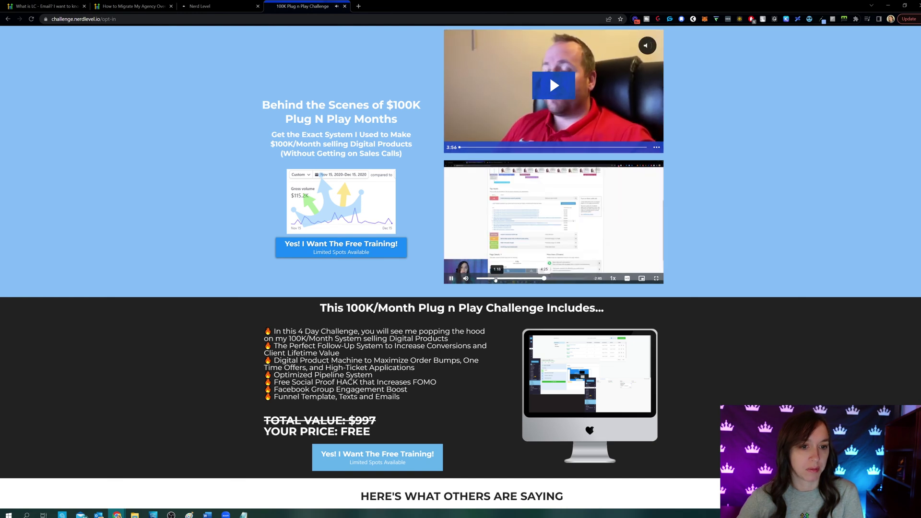
key("space")
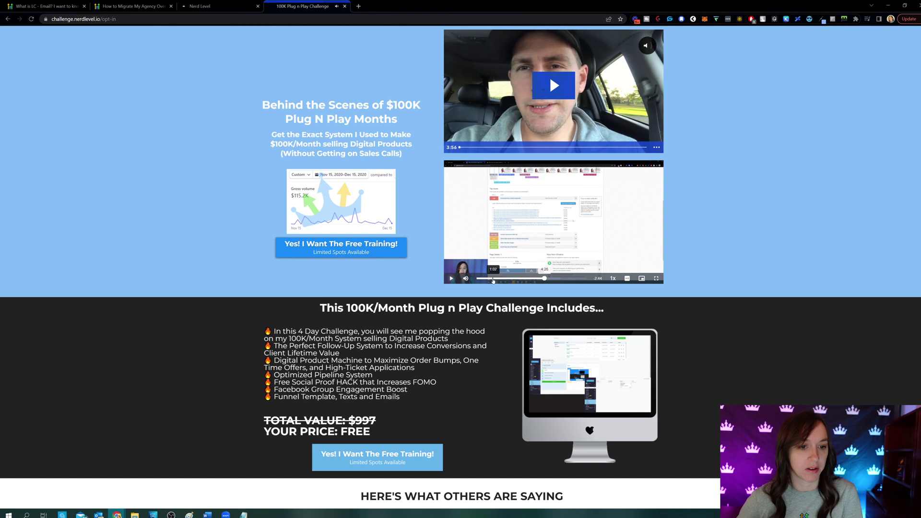
left_click(232, 4)
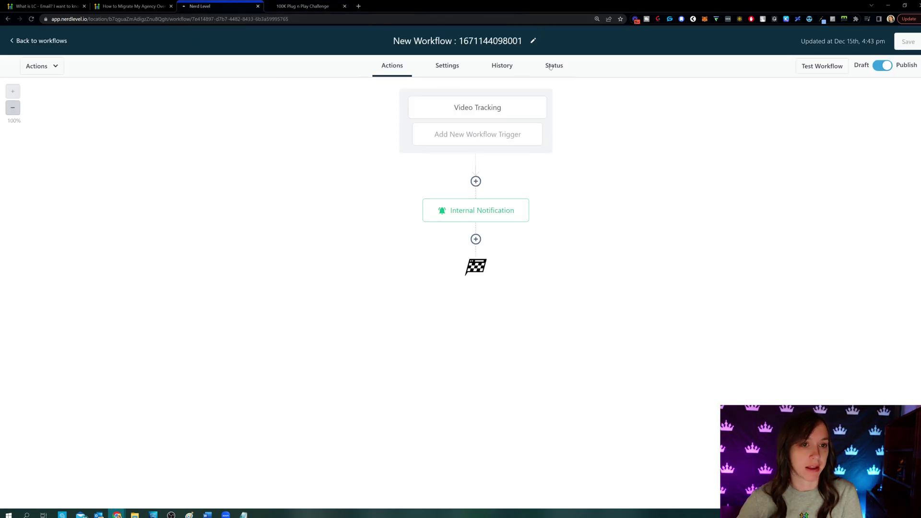
Check the workflow's History and Status tabs, which show no runs yet, then reload the builder
left_click(494, 69)
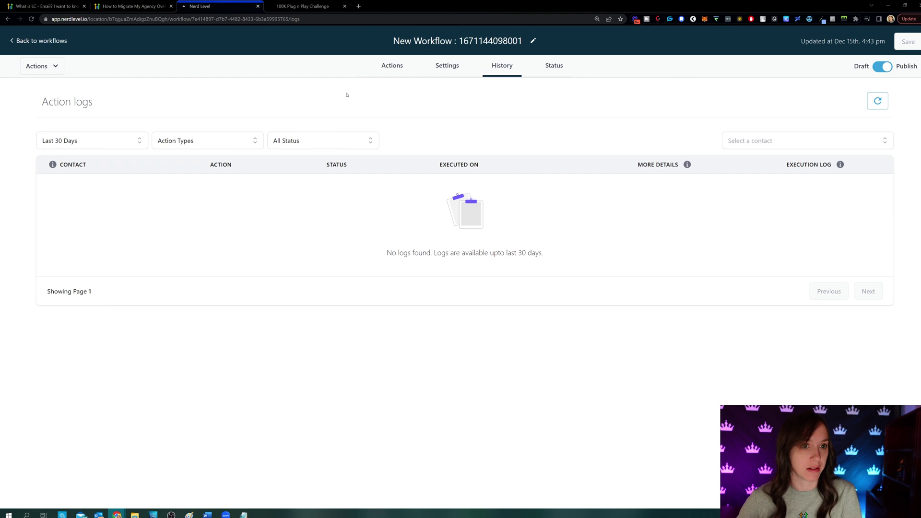
left_click(538, 66)
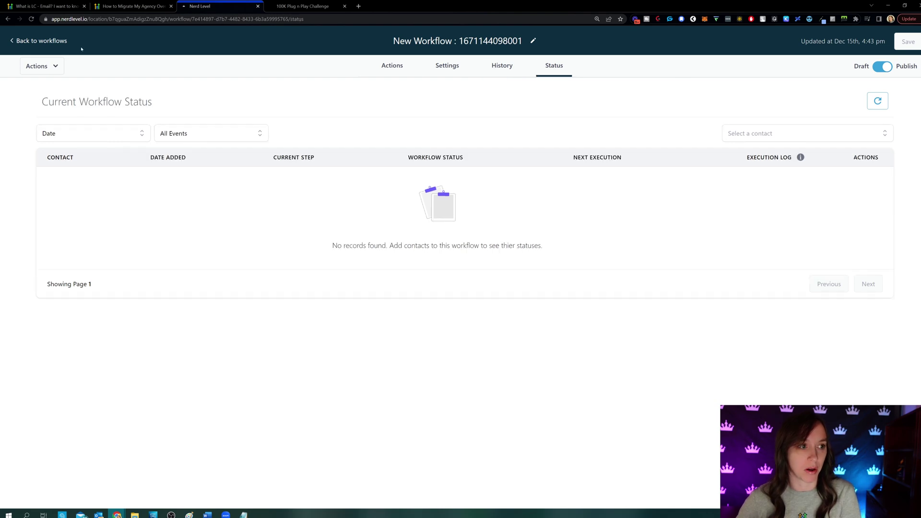
left_click(31, 19)
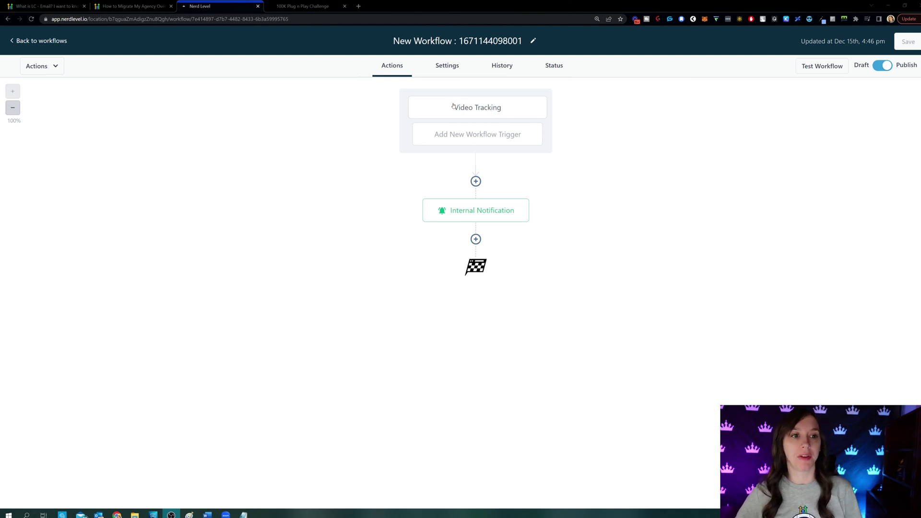
Open the 'Yes! I Want The Free Training!' sign-up form on the challenge page, then return to Nerd Level
left_click(309, 7)
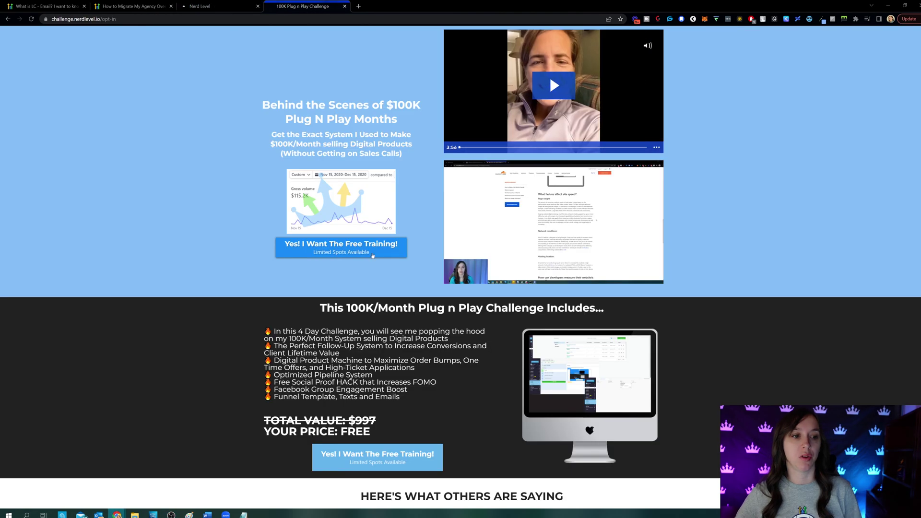
left_click(336, 242)
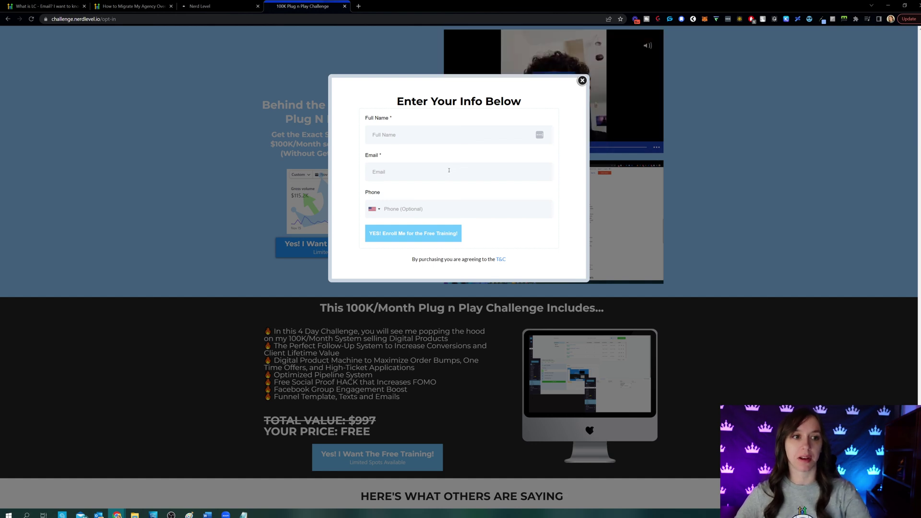
left_click(194, 6)
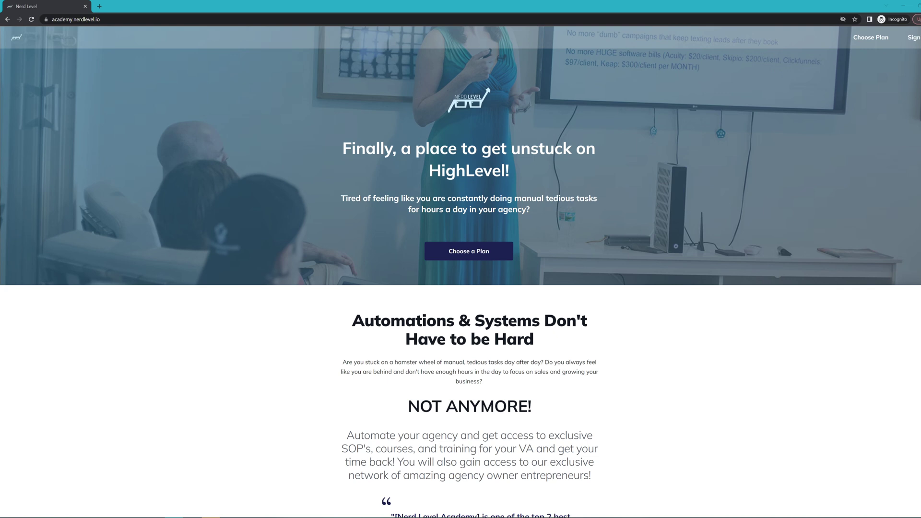
Scroll down through the Nerd Level Academy sales page
scroll(816, 277, "down", 9)
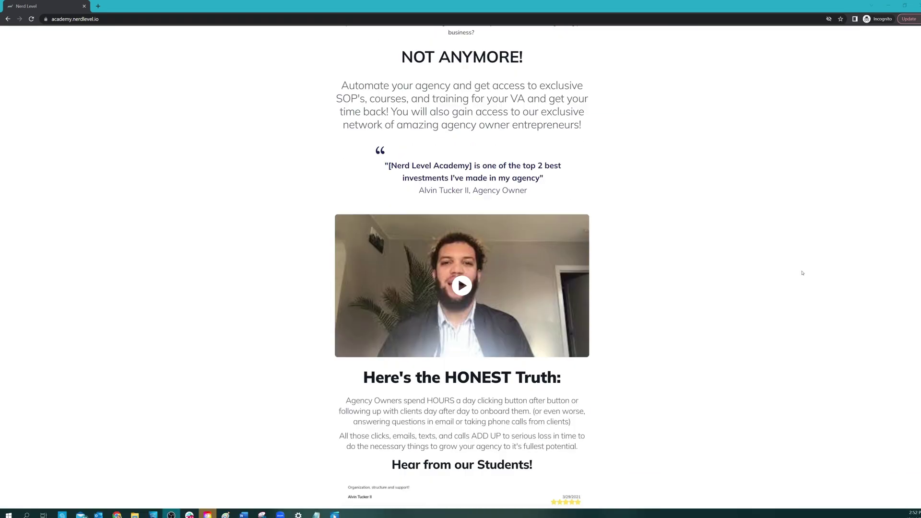
scroll(803, 272, "down", 13)
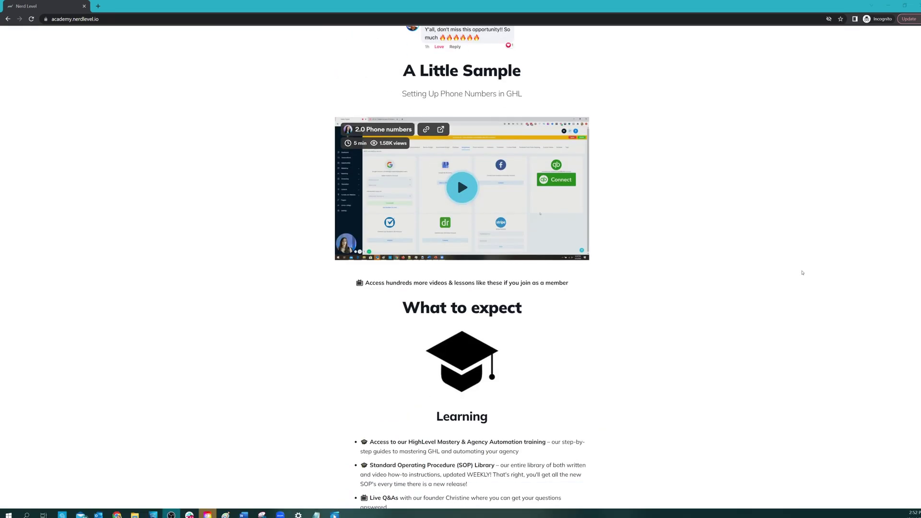
scroll(802, 272, "down", 7)
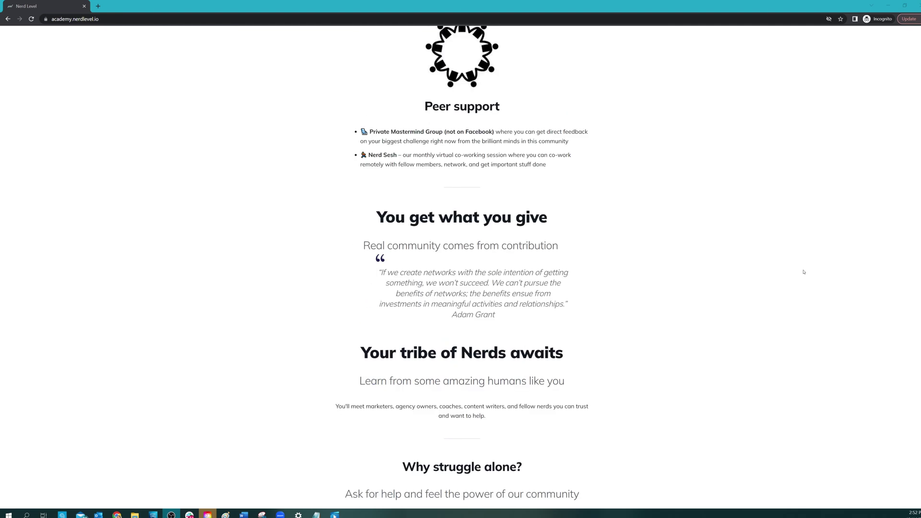
Open the SOP Library course from the Nerd Level Academy Courses page
key("alt+Tab")
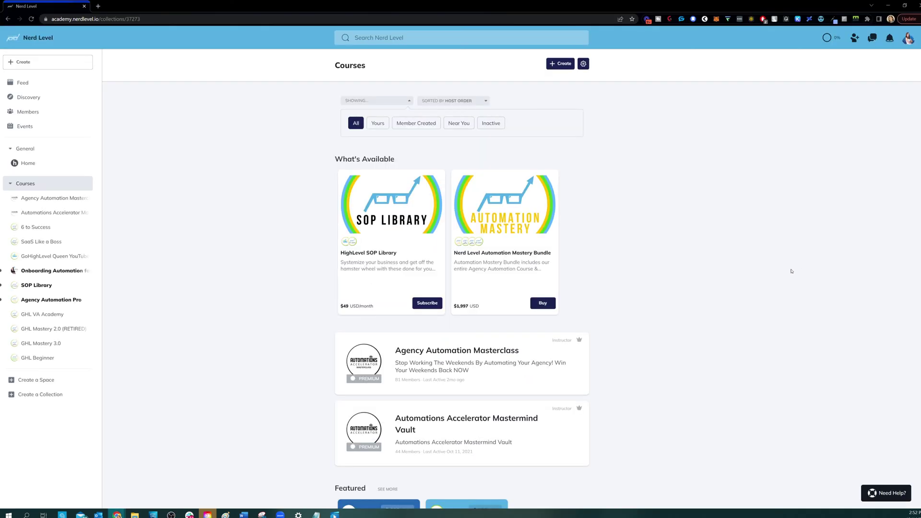
scroll(220, 197, "down", 6)
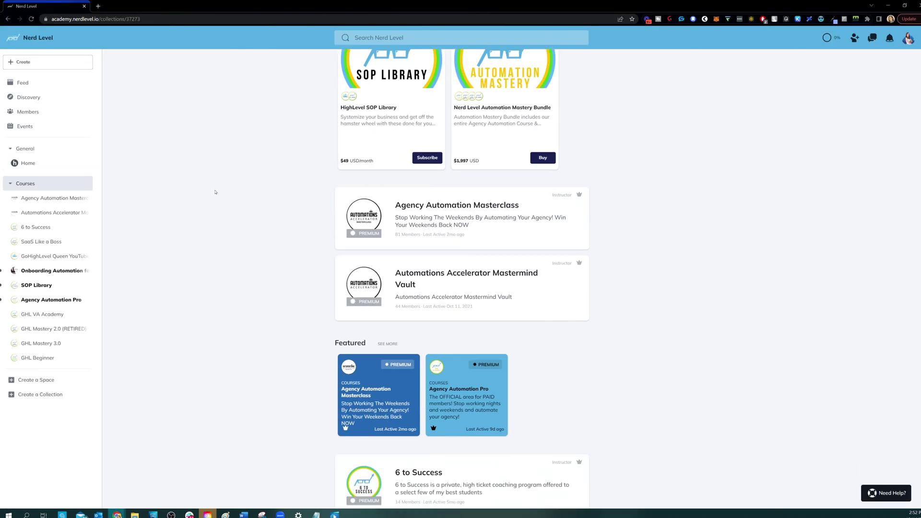
scroll(215, 192, "down", 7)
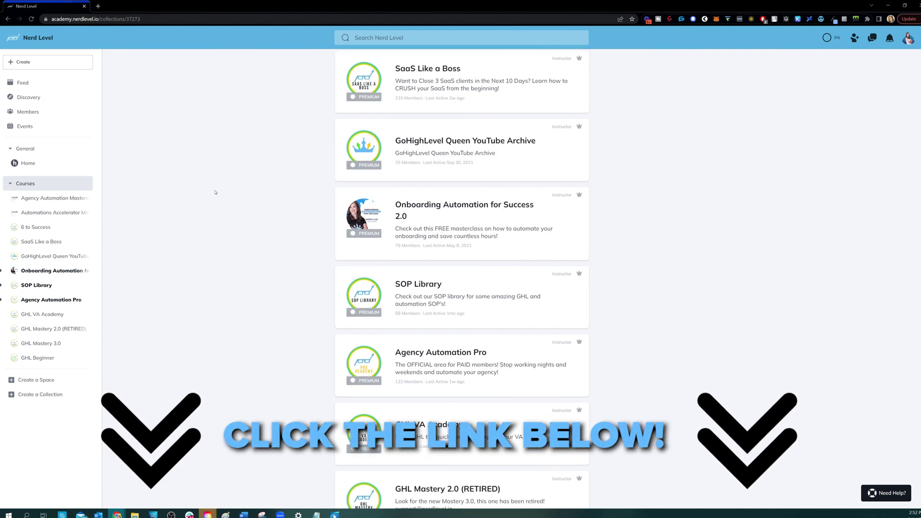
scroll(369, 221, "down", 2)
left_click(369, 220)
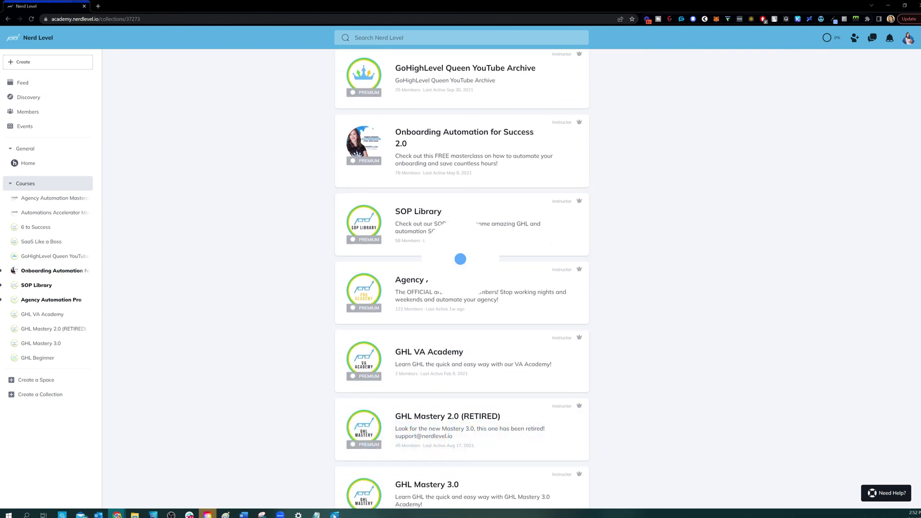